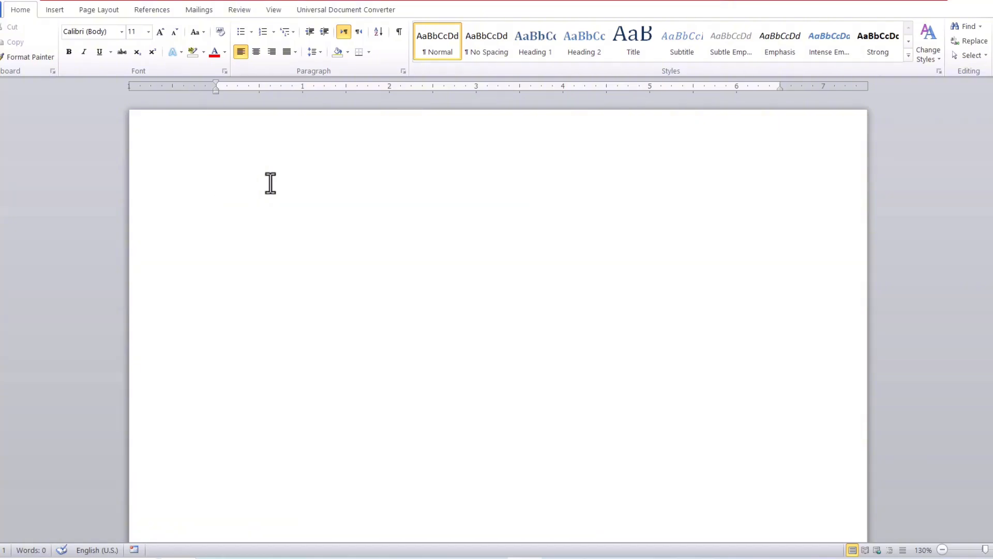
# Fill the blank document with sample text using =RAND(25,5) and return to the start of the document
pyautogui.write('=RAND(25,5)')
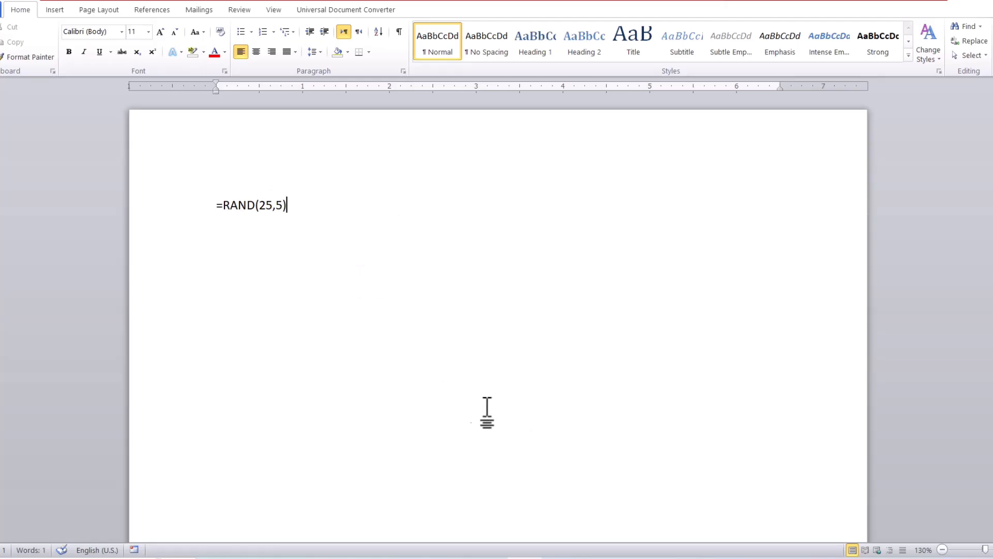
pyautogui.press('Return')
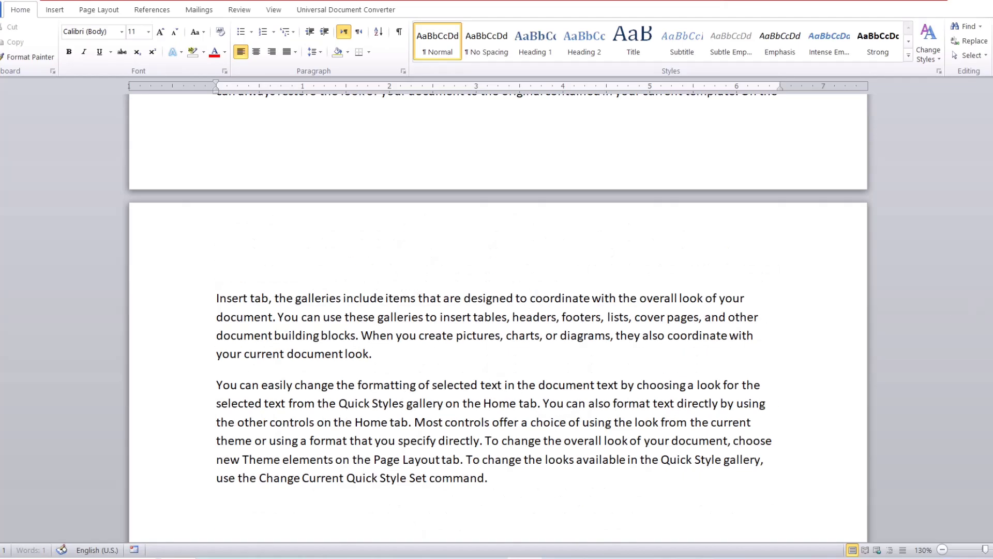
pyautogui.moveTo(991, 429); pyautogui.dragTo(992, 130)
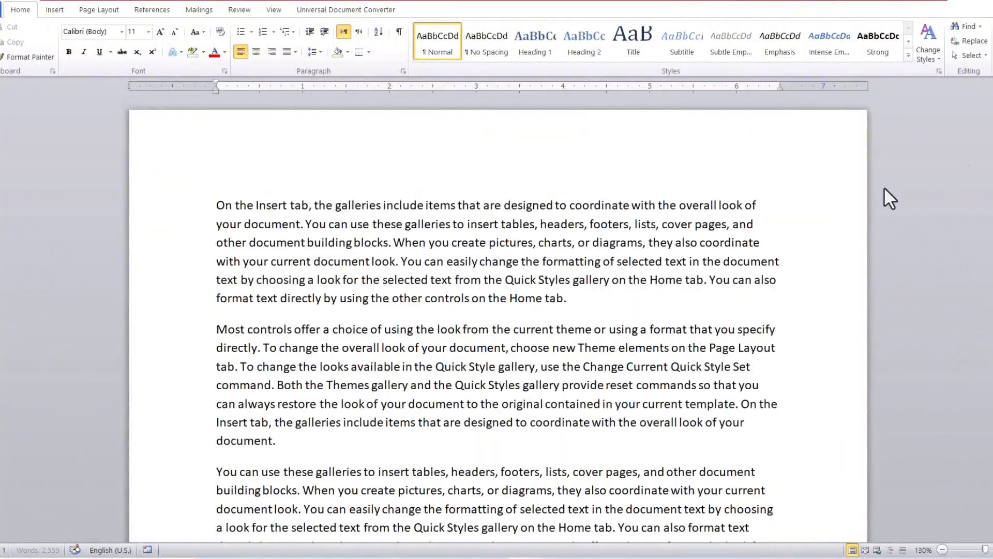
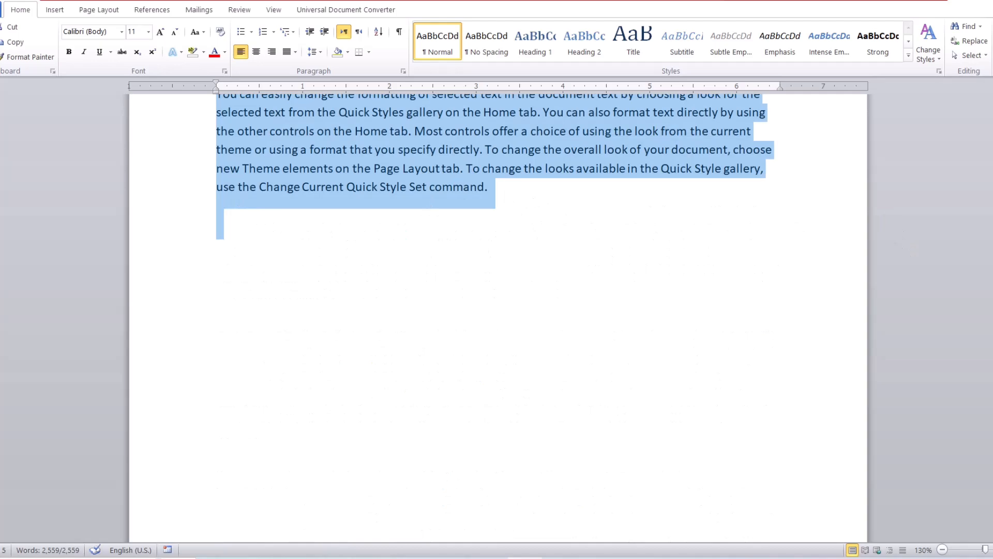
# Justify all of the document's text and give every paragraph a first-line indent of 0.5"
pyautogui.scroll(15, 499, 310)
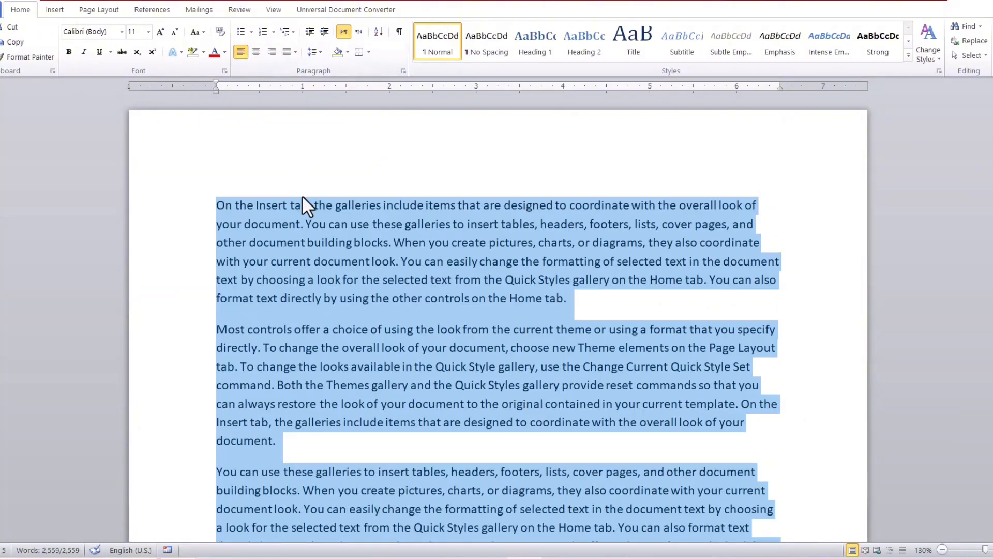
pyautogui.hotkey('ctrl', 'j')
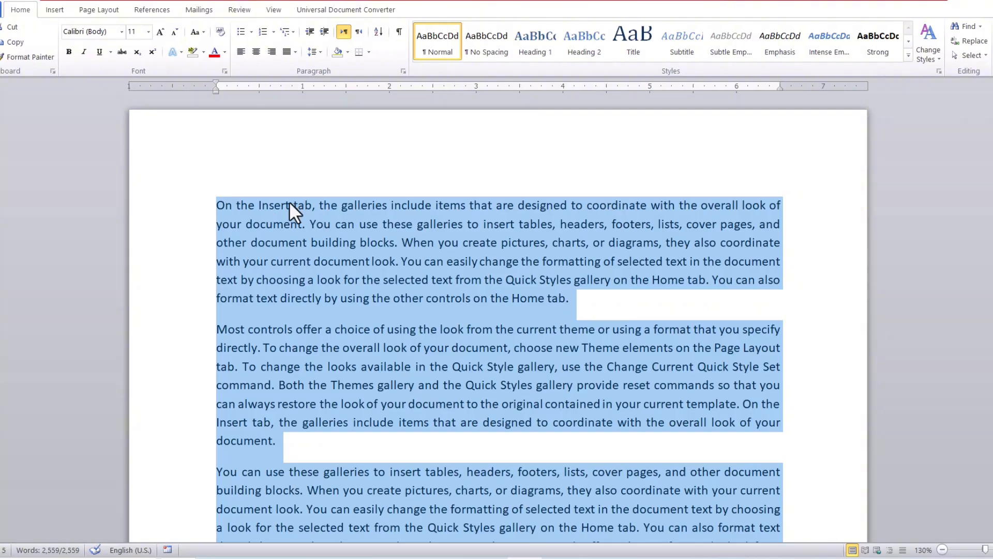
pyautogui.click(404, 72)
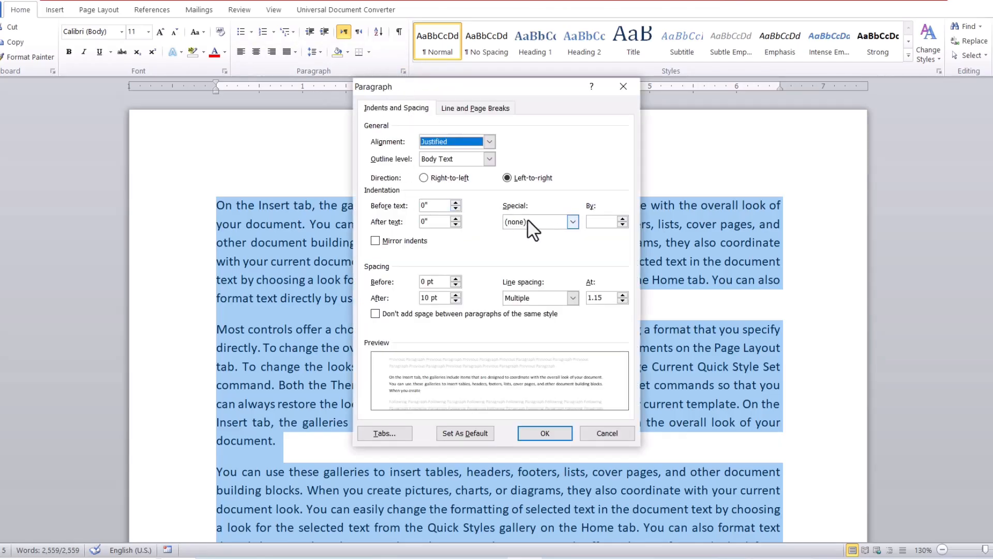
pyautogui.click(567, 223)
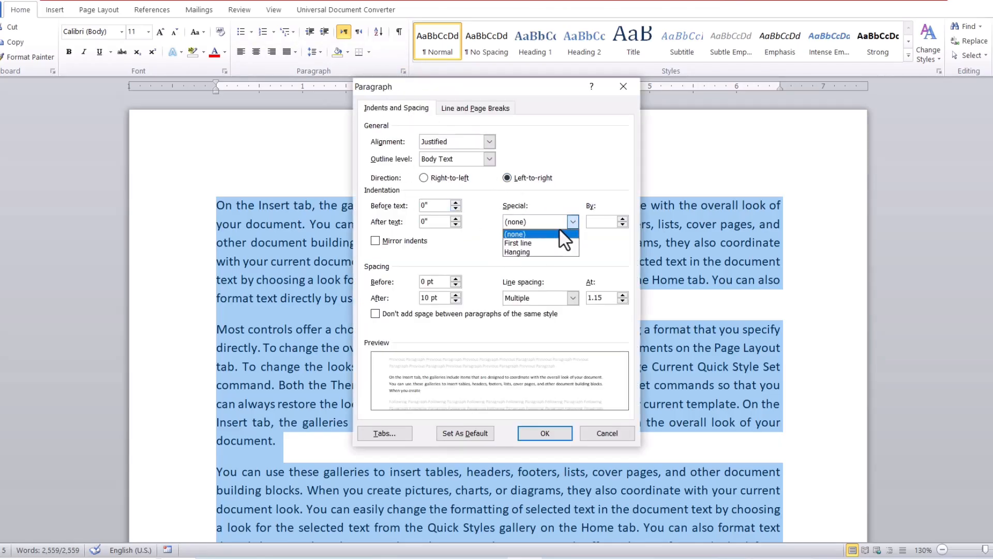
pyautogui.click(529, 242)
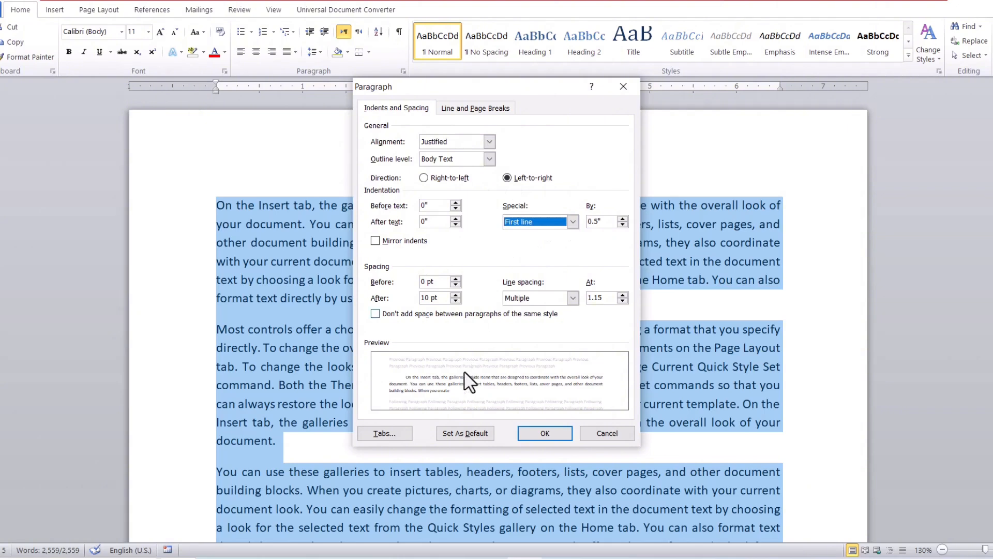
pyautogui.click(554, 434)
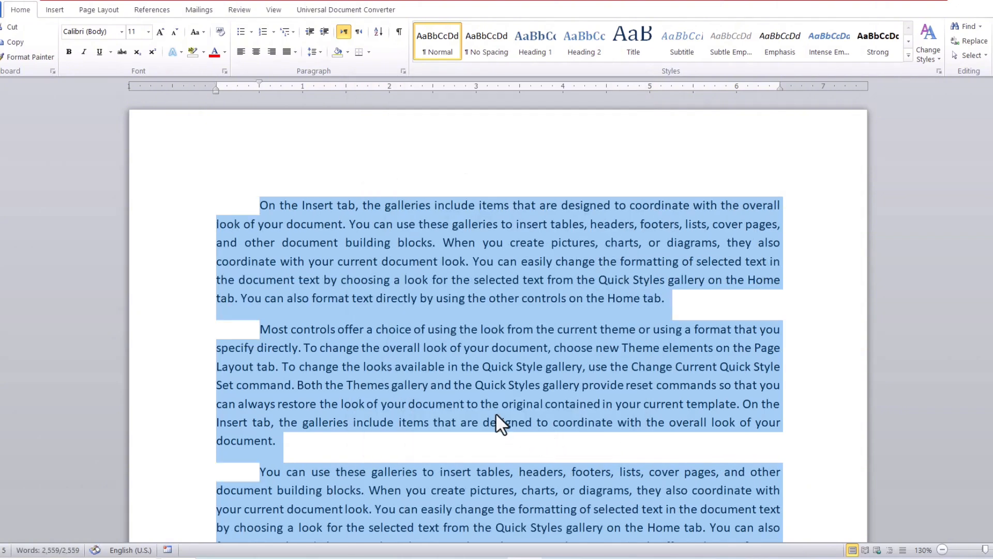
pyautogui.click(417, 309)
pyautogui.tripleClick(300, 239)
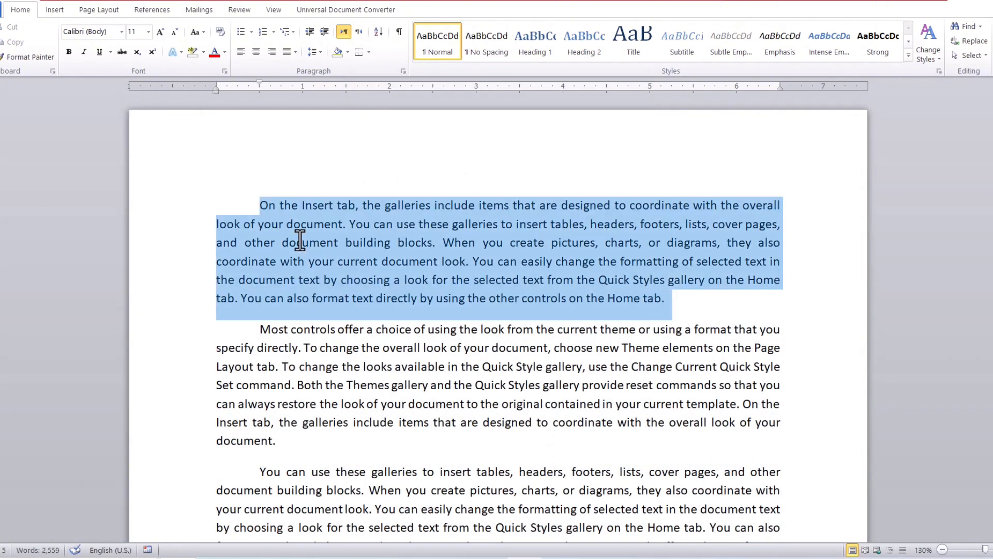
pyautogui.click(365, 386)
pyautogui.click(320, 244)
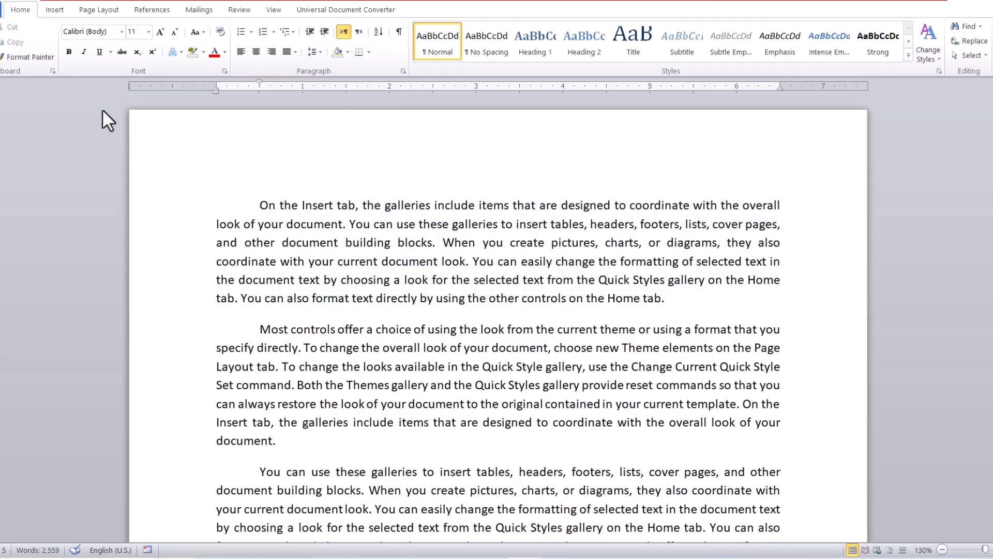
# Insert an empty paragraph above the first paragraph of the document
pyautogui.click(247, 206)
pyautogui.press('Return')
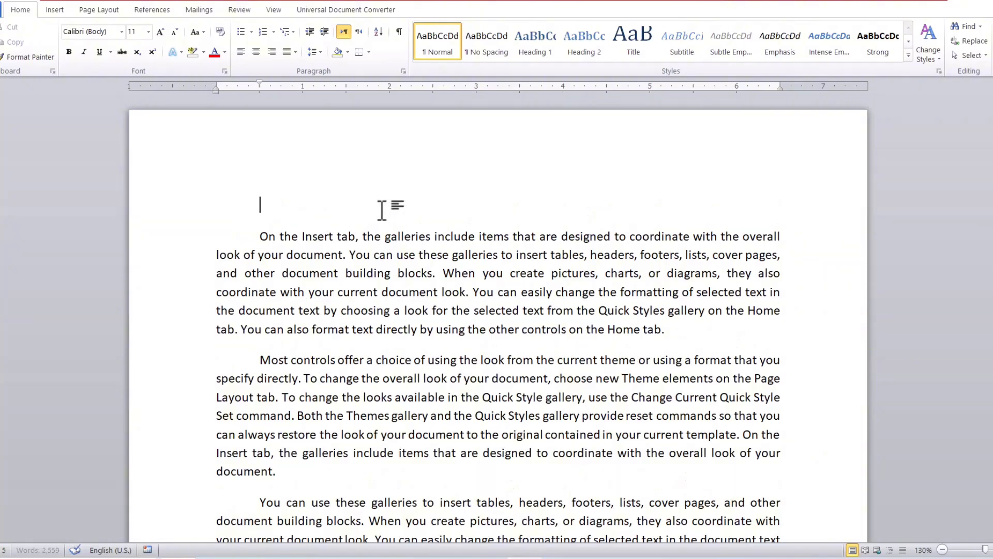
pyautogui.click(339, 274)
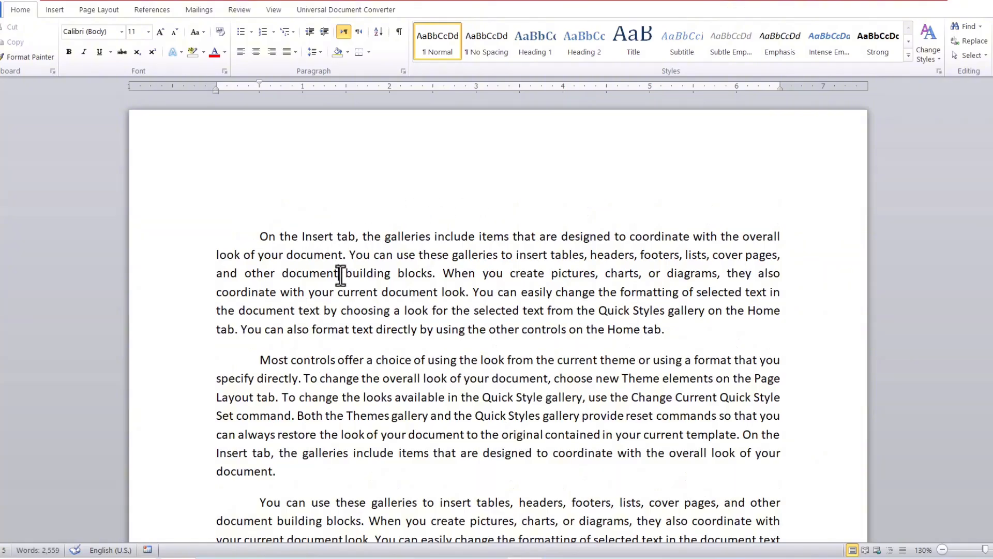
pyautogui.click(98, 11)
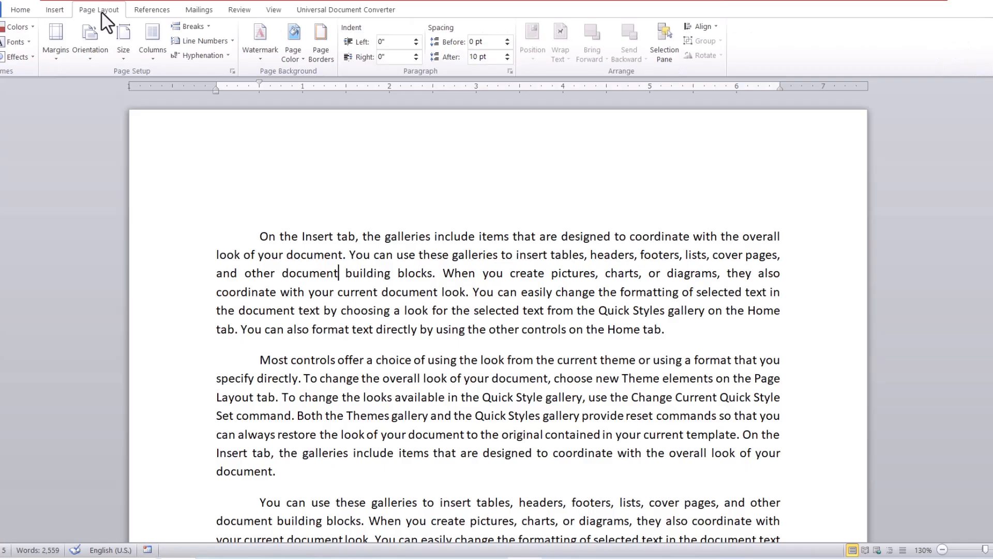
pyautogui.click(56, 60)
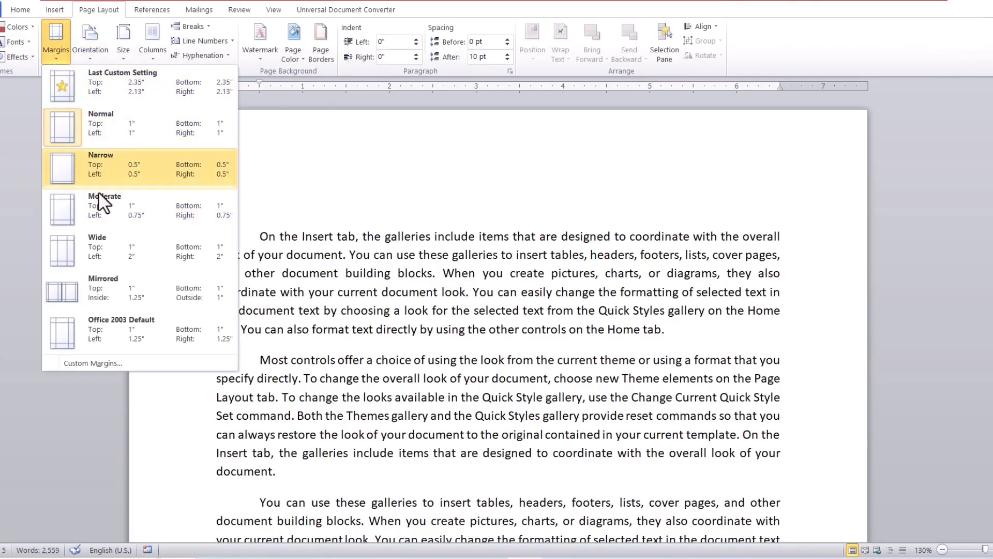
pyautogui.press('Escape')
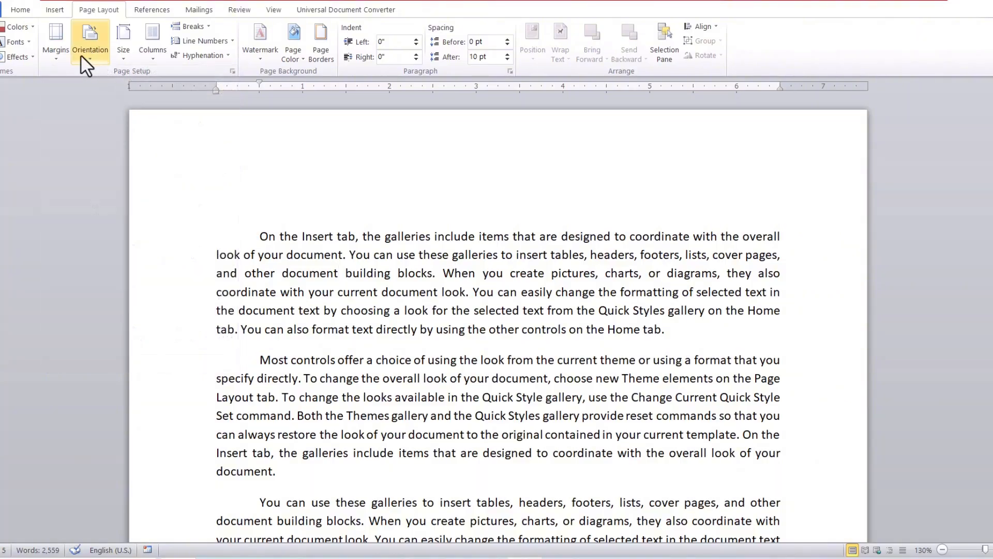
pyautogui.click(86, 61)
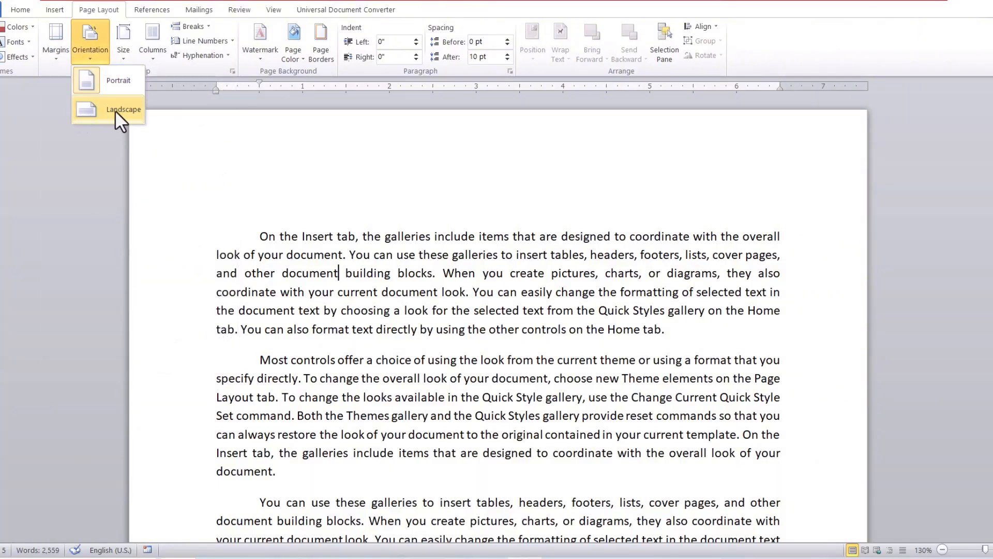
pyautogui.press('Escape')
# Set the document's paper size to A4 210 x 297 mm
pyautogui.click(122, 58)
pyautogui.click(122, 58)
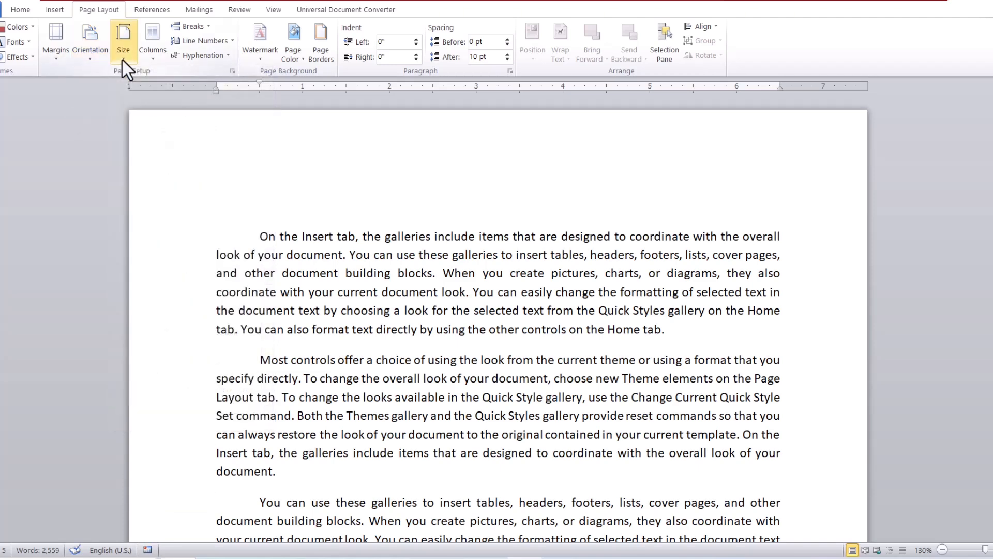
pyautogui.click(122, 59)
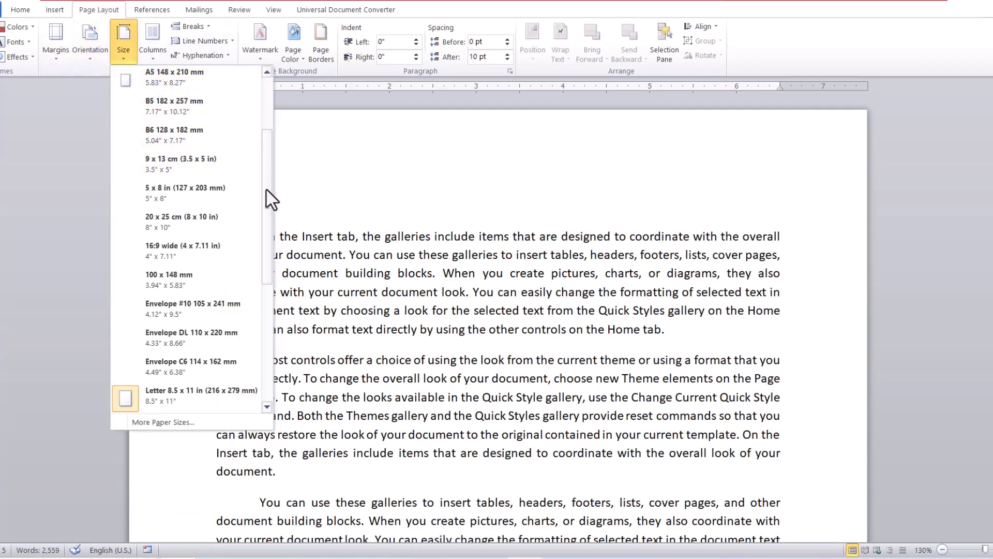
pyautogui.scroll(1, 265, 154)
pyautogui.scroll(1, 265, 153)
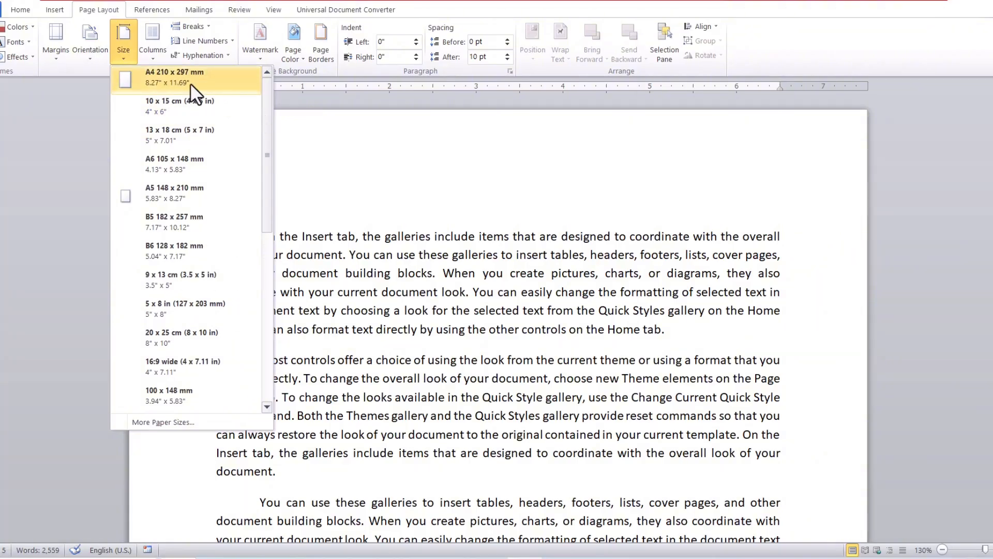
pyautogui.click(163, 82)
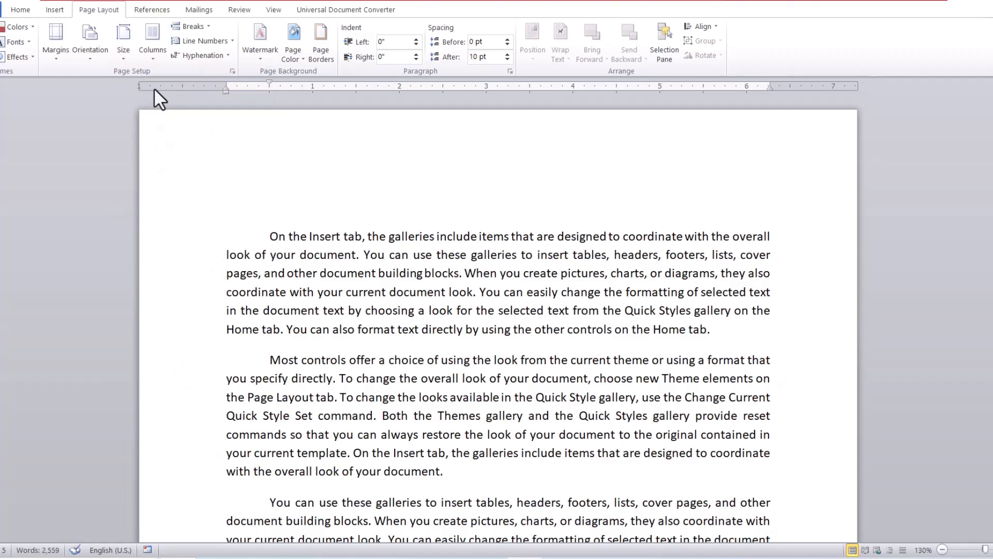
# Arrange the document's text in two columns
pyautogui.click(153, 57)
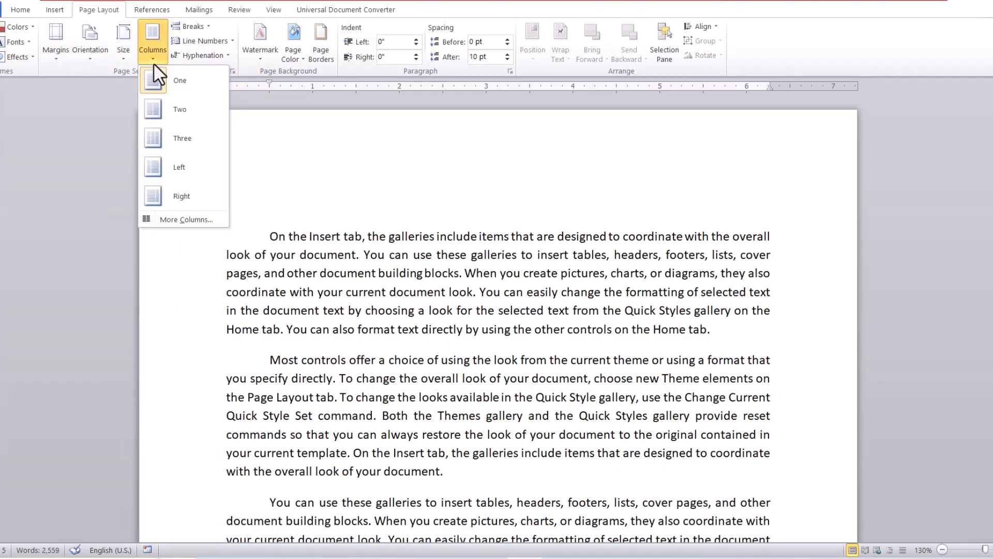
pyautogui.click(317, 252)
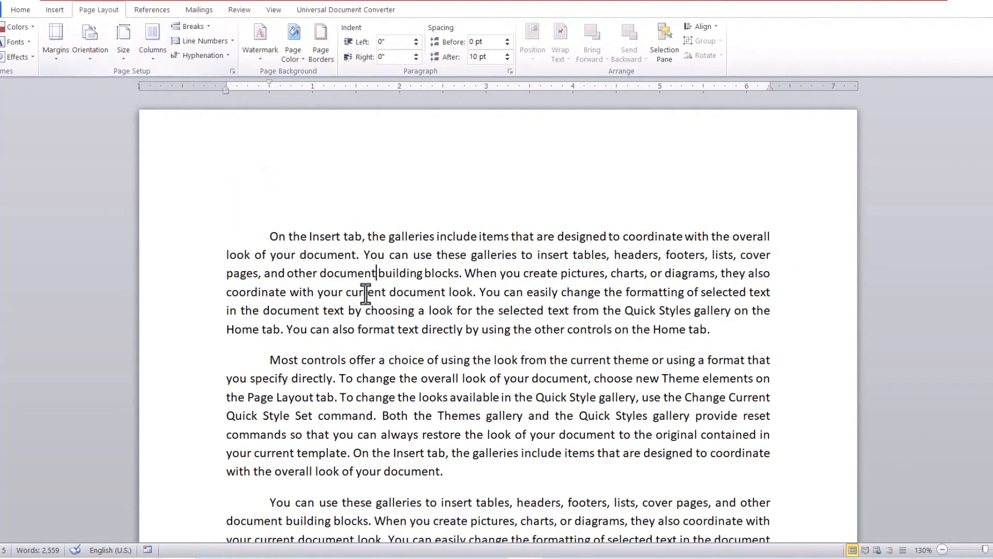
pyautogui.click(154, 60)
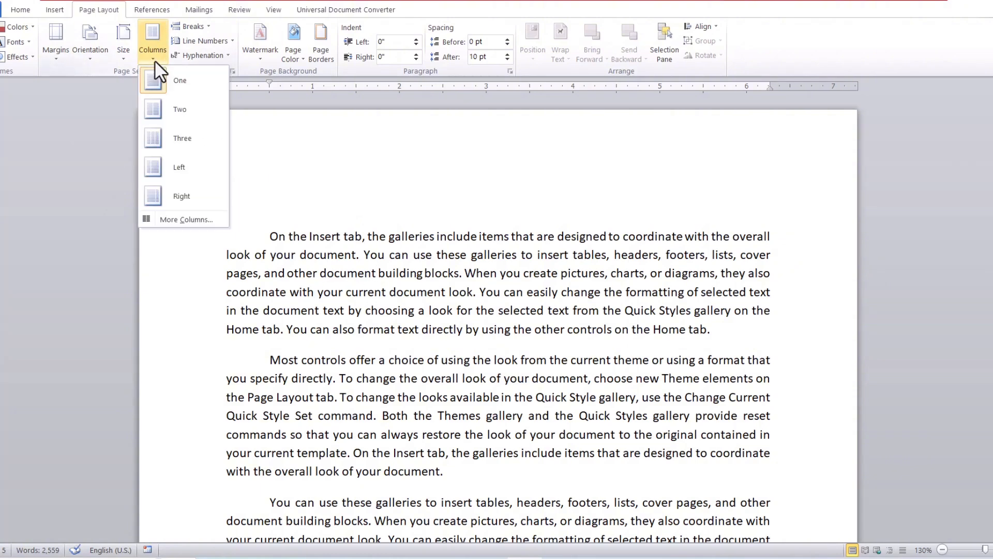
pyautogui.click(185, 119)
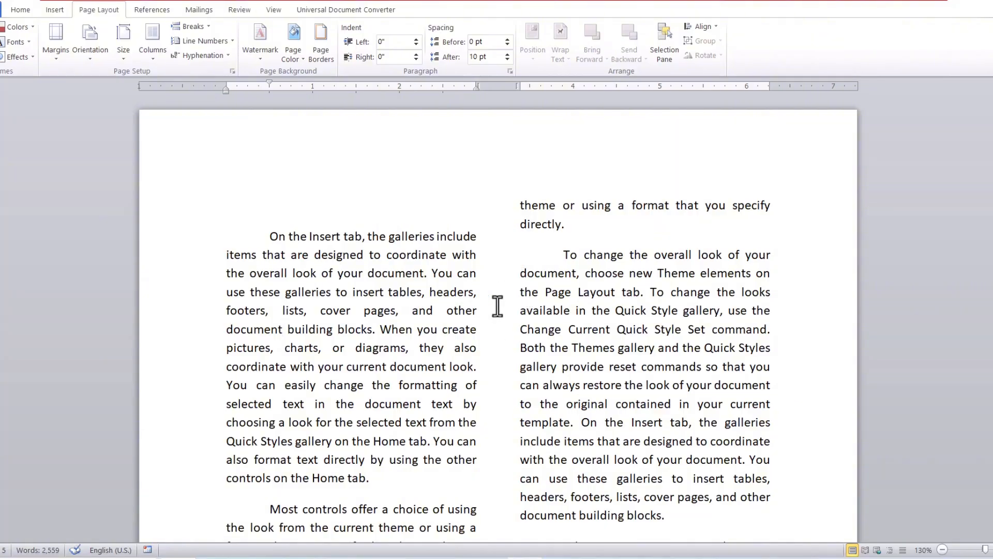
pyautogui.tripleClick(428, 298)
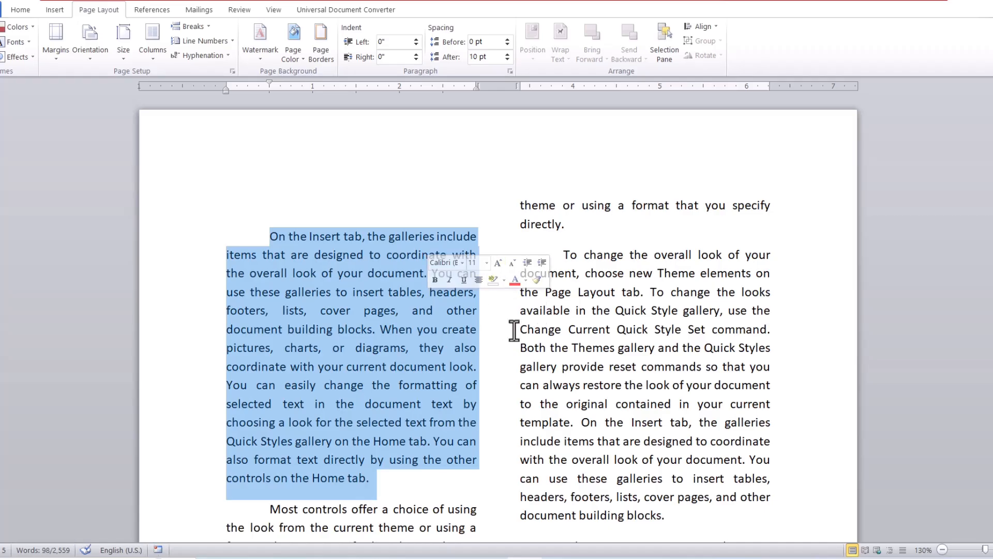
pyautogui.click(556, 329)
pyautogui.click(418, 326)
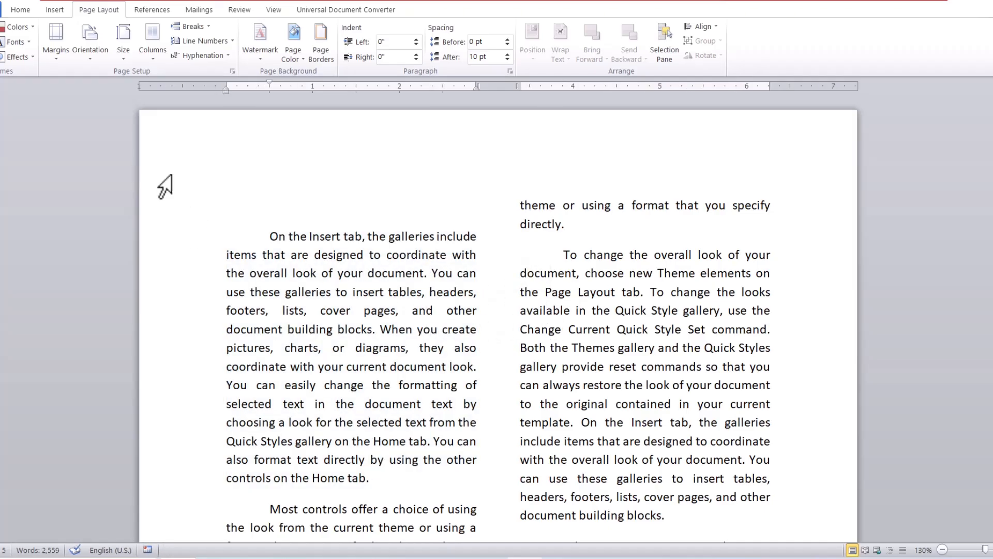
# Reduce the spacing between the two equal-width columns for the whole document
pyautogui.click(156, 60)
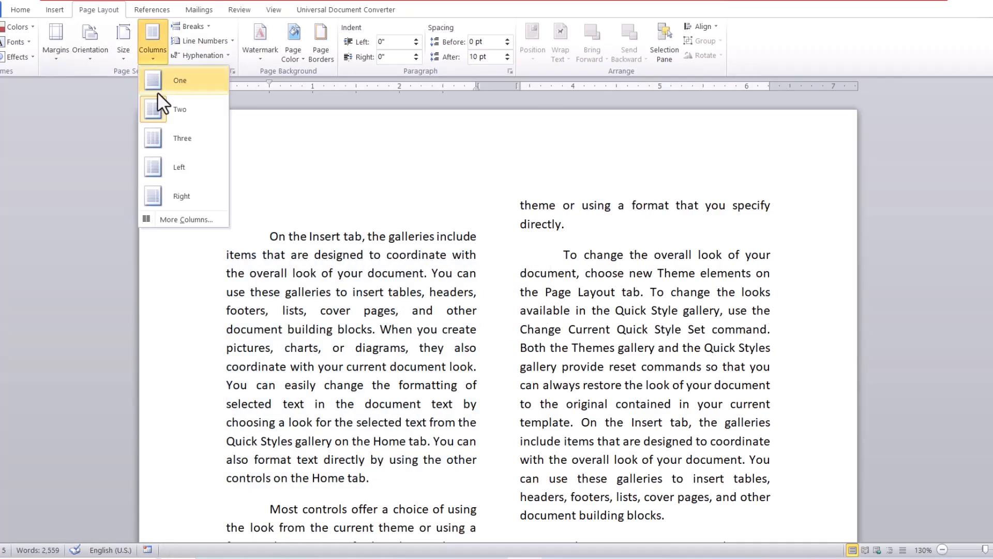
pyautogui.click(186, 221)
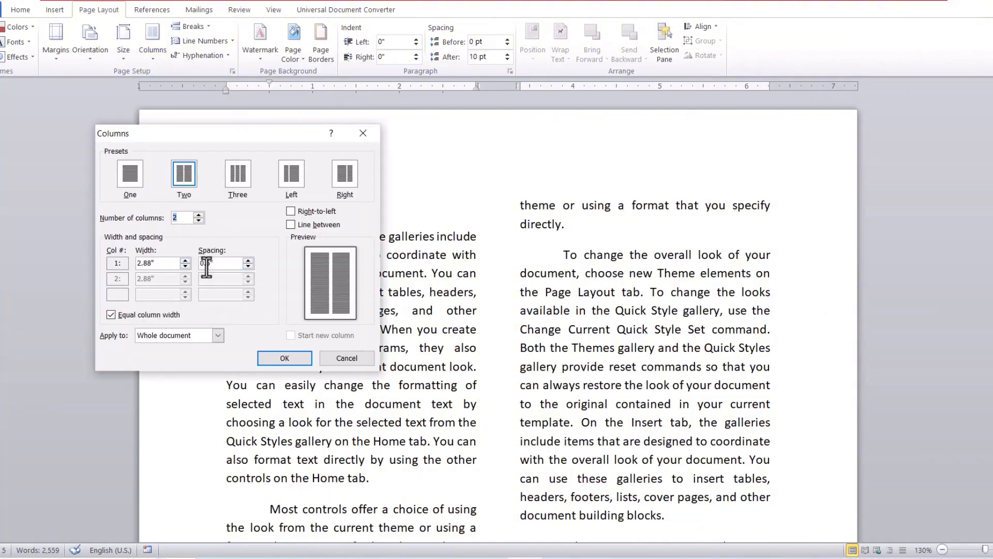
pyautogui.click(248, 266)
pyautogui.click(248, 266)
pyautogui.click(248, 266)
pyautogui.click(278, 354)
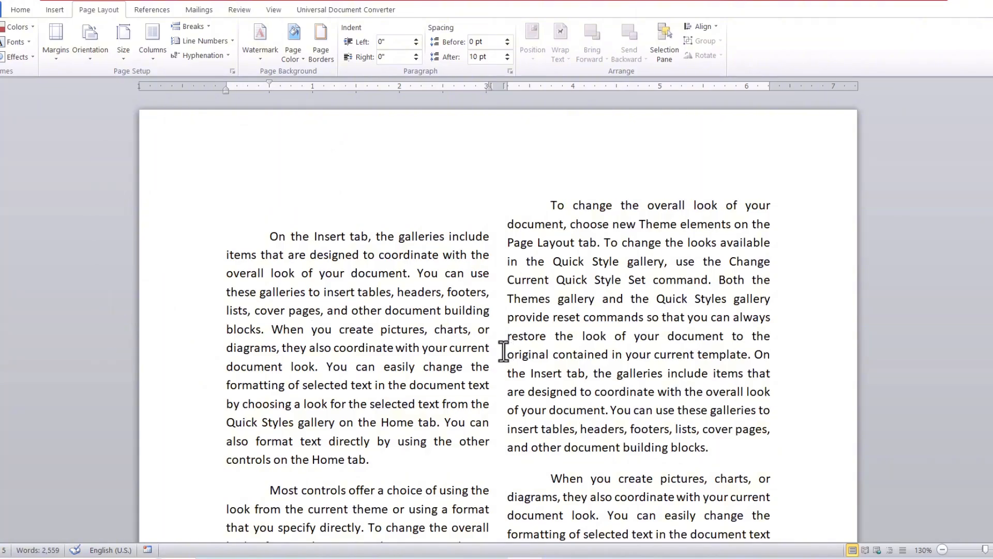
# Undo the column spacing change and the two-column layout, restoring a single column
pyautogui.hotkey('ctrl', 'z')
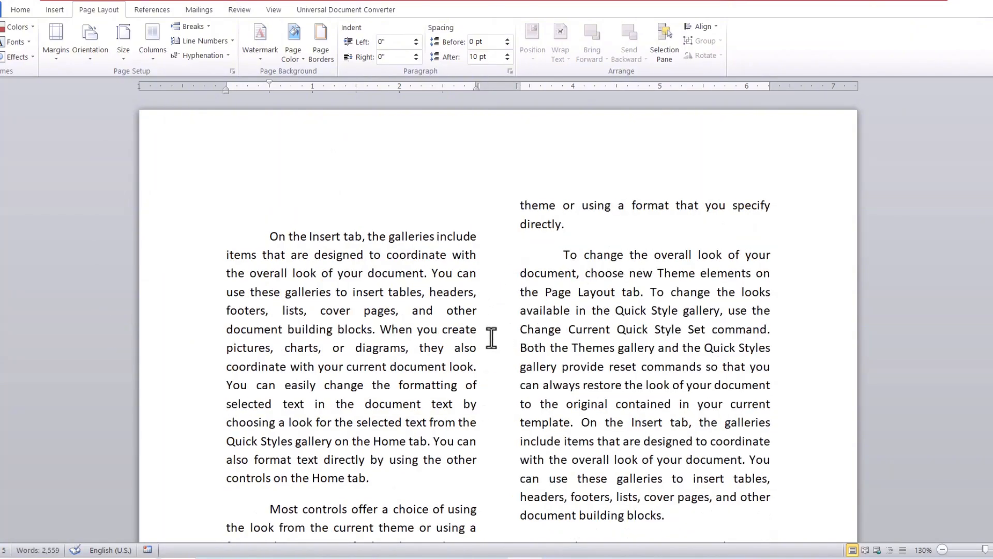
pyautogui.hotkey('ctrl', 'y')
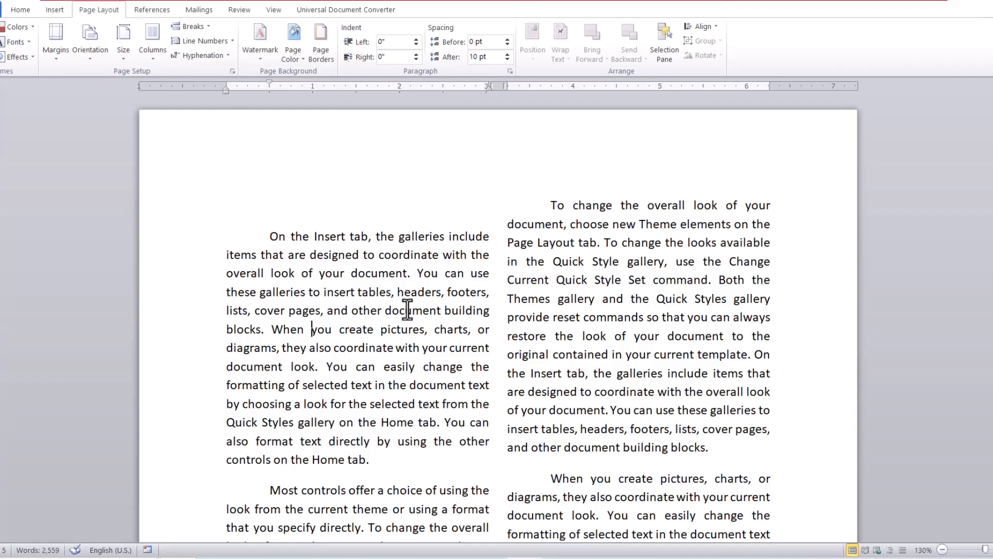
pyautogui.hotkey('ctrl', 'z')
pyautogui.hotkey('ctrl', 'z')
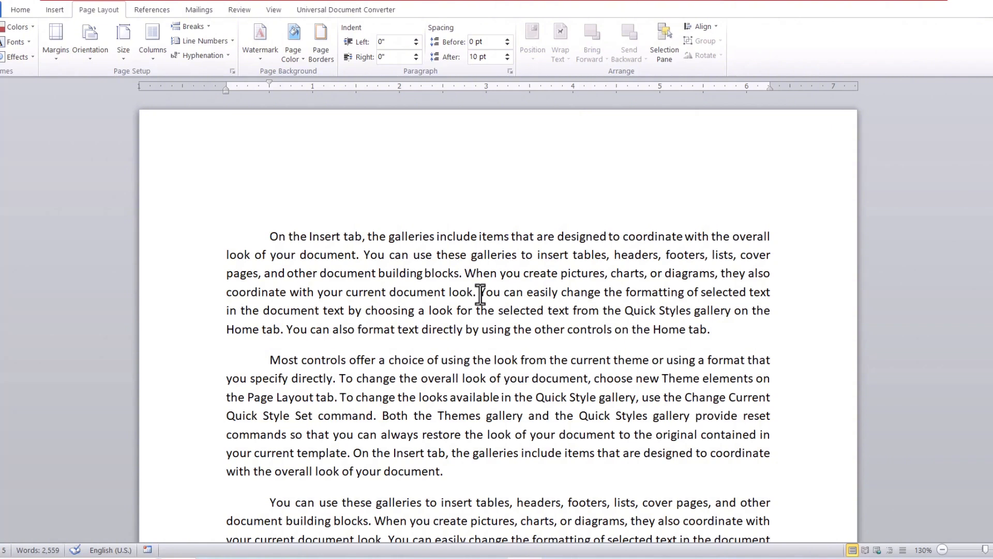
# Open the page setup options, review the margin, paper and layout settings, and choose A4 210 x 297 mm as the paper size
pyautogui.click(232, 71)
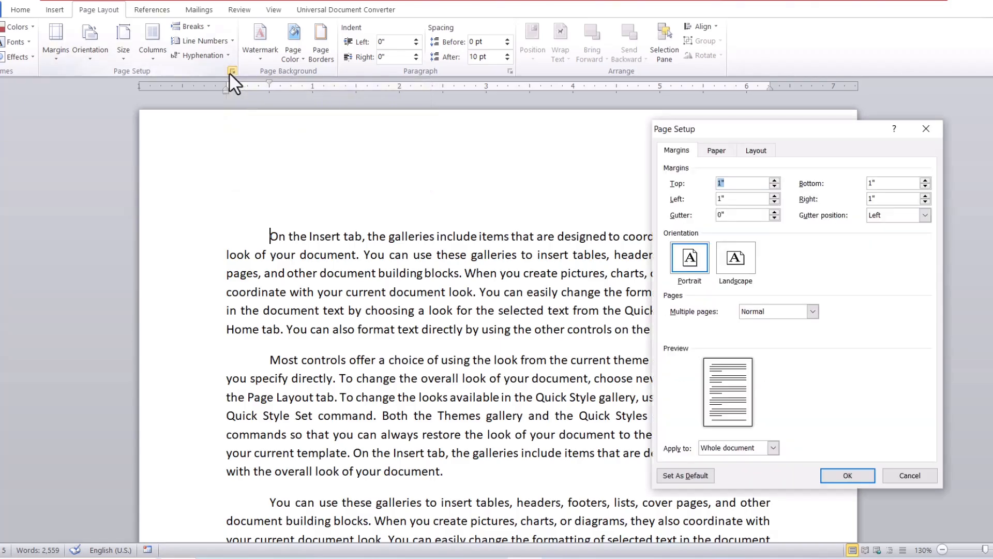
pyautogui.moveTo(808, 136); pyautogui.dragTo(608, 138)
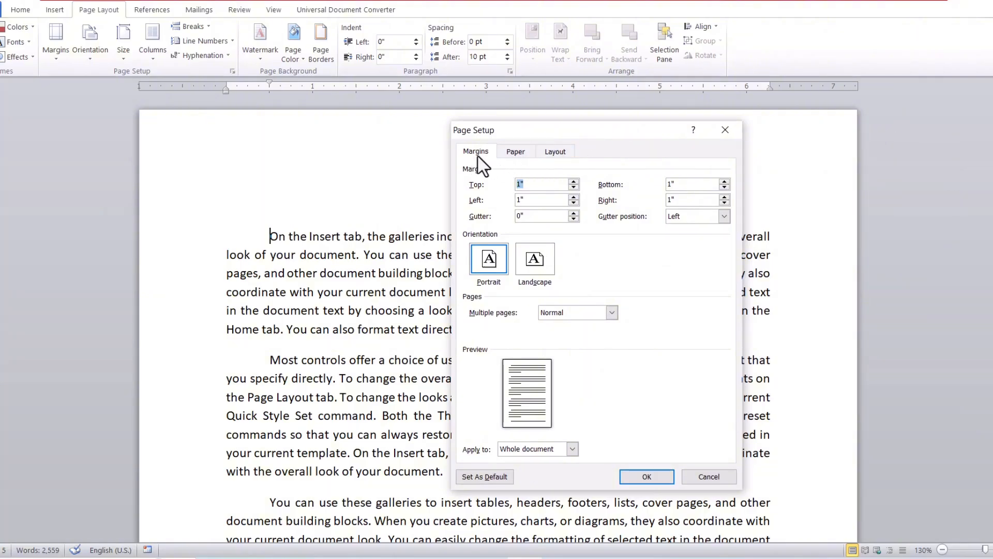
pyautogui.click(516, 156)
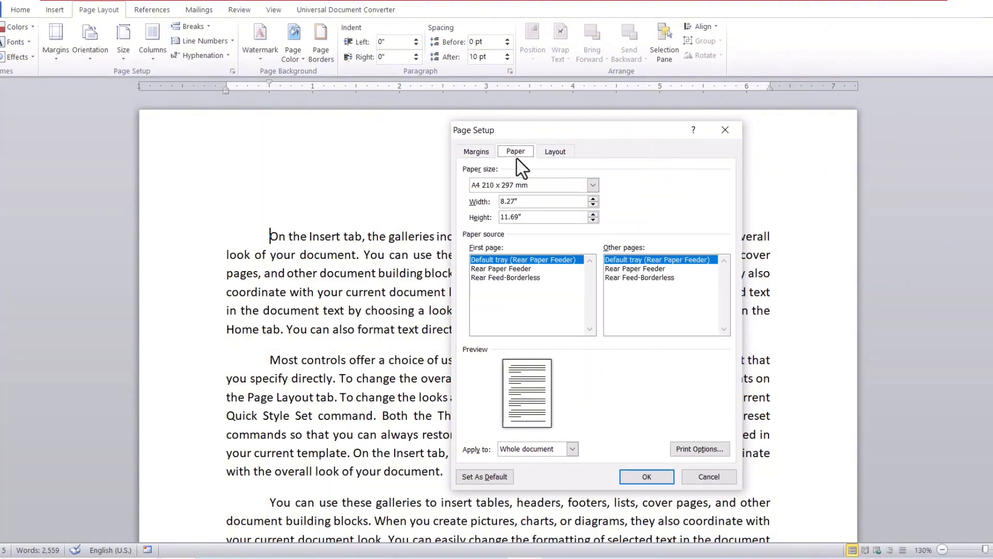
pyautogui.click(555, 154)
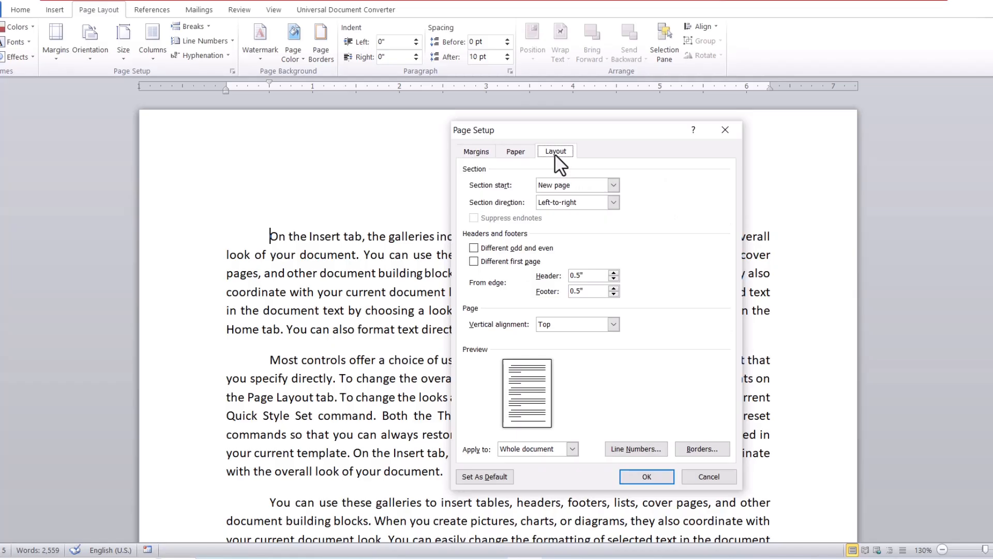
pyautogui.moveTo(580, 130); pyautogui.dragTo(843, 102)
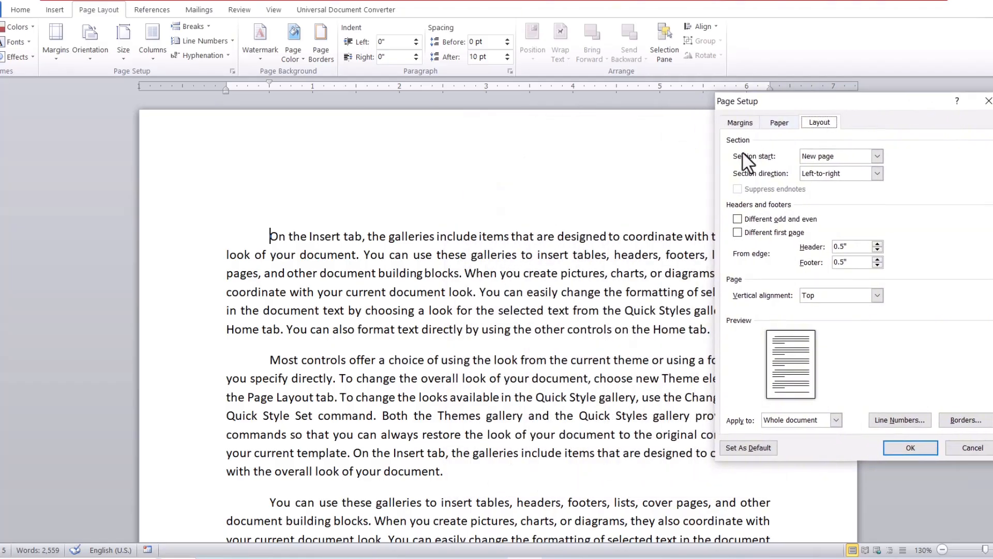
pyautogui.click(779, 122)
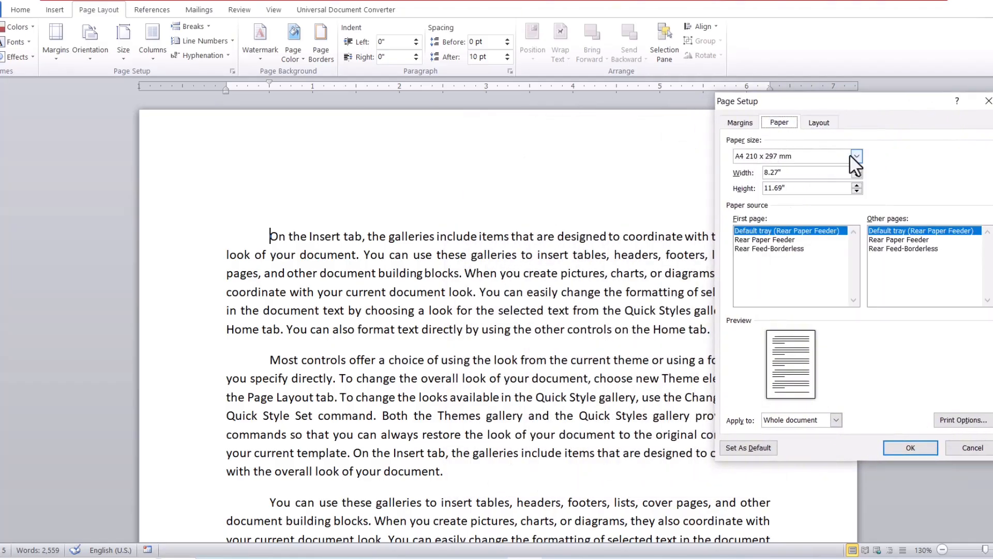
pyautogui.moveTo(888, 103); pyautogui.dragTo(820, 111)
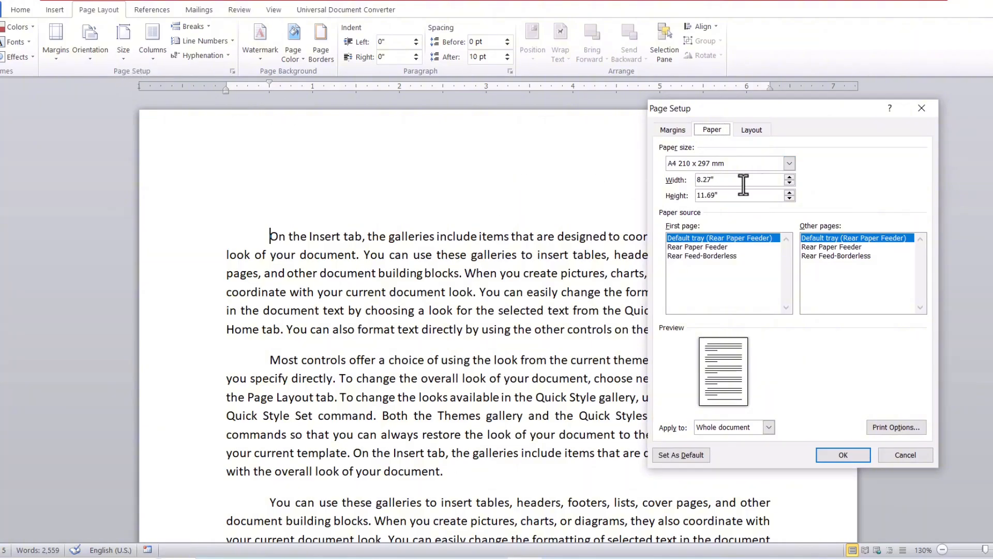
pyautogui.click(784, 164)
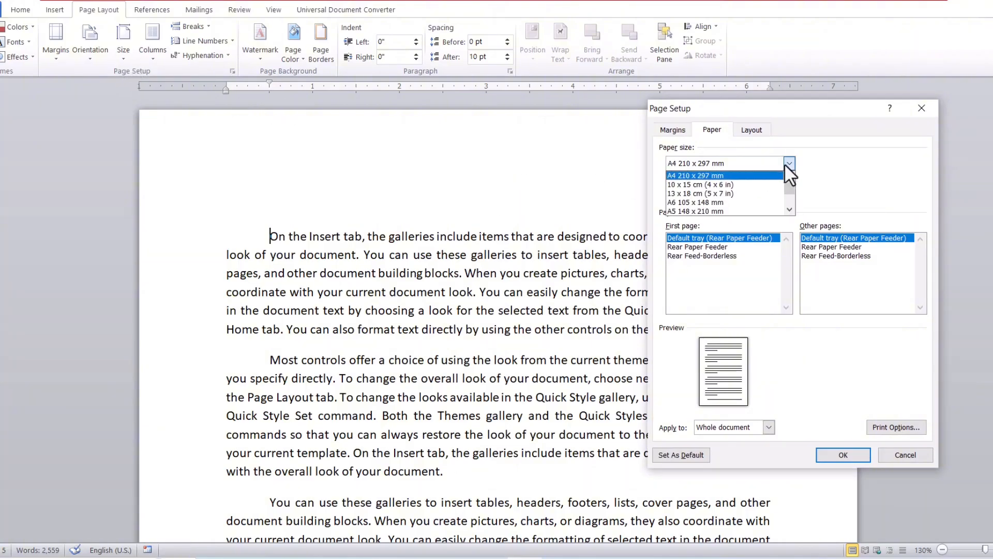
pyautogui.click(687, 175)
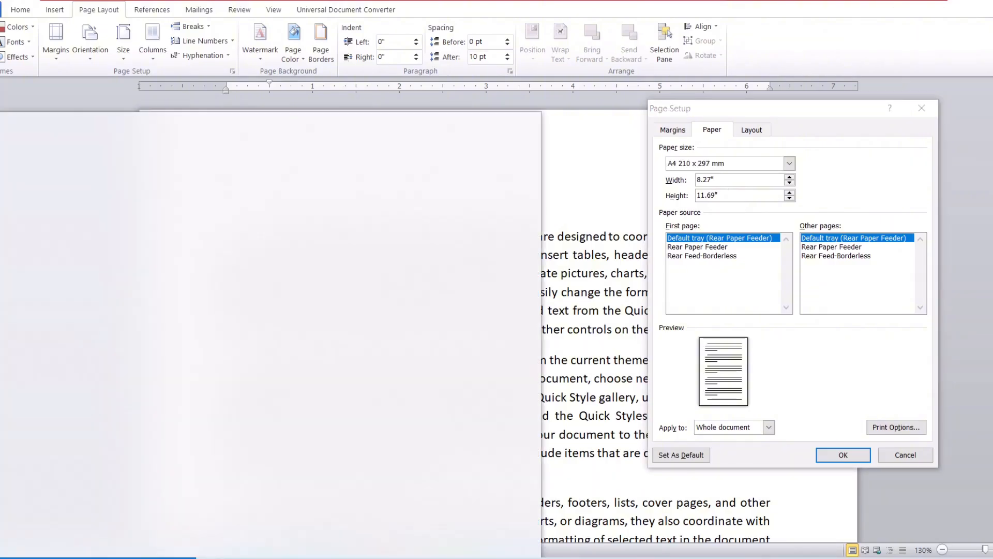
# Search for and open the Calculator app, placing it beside the page setup options
pyautogui.write('ca')
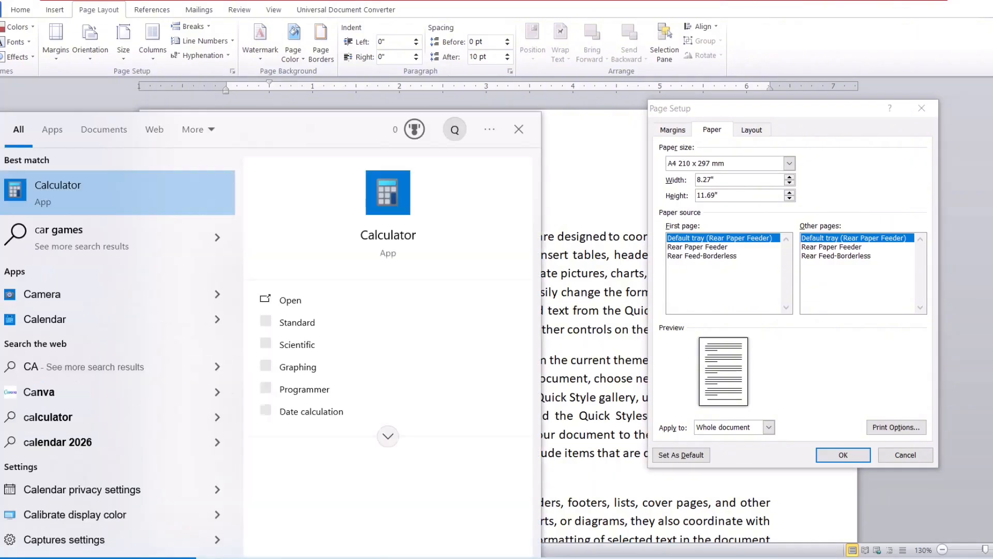
pyautogui.write('l')
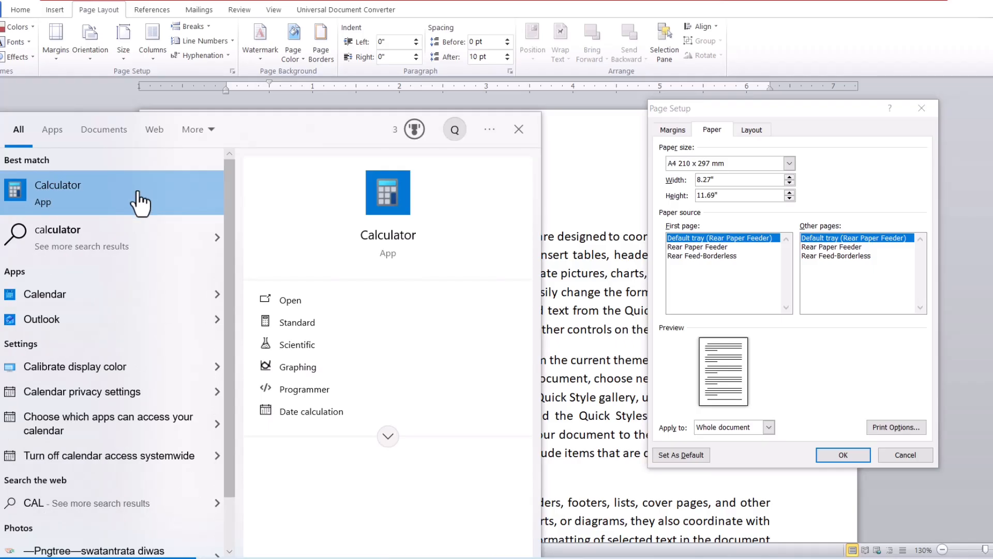
pyautogui.click(137, 189)
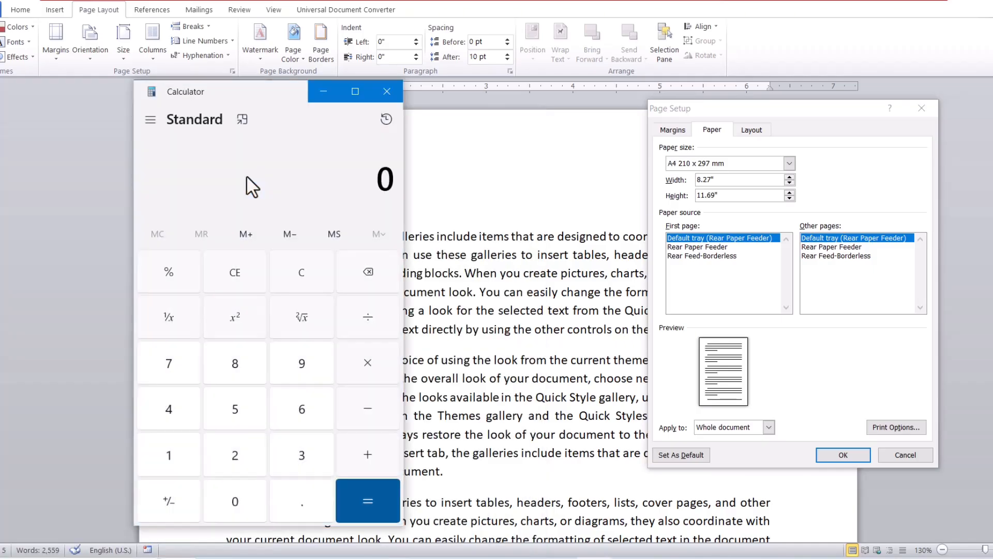
pyautogui.moveTo(269, 91)
pyautogui.mouseDown()
pyautogui.moveTo(252, 103)
pyautogui.moveTo(254, 89)
pyautogui.mouseUp()
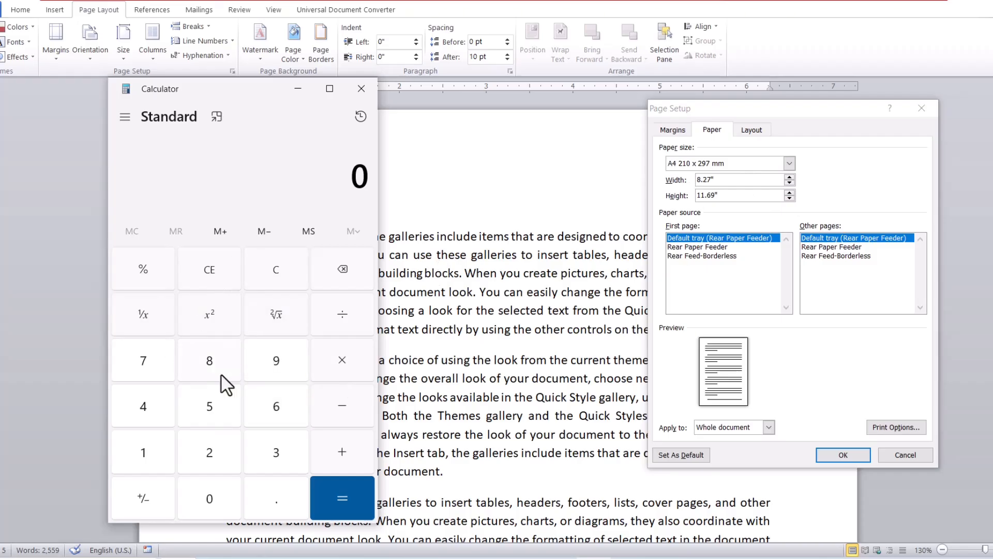
# Subtract 5 from the 8.27 paper width in Calculator to get the total left and right margin space
pyautogui.click(211, 362)
pyautogui.click(285, 496)
pyautogui.click(206, 455)
pyautogui.click(148, 375)
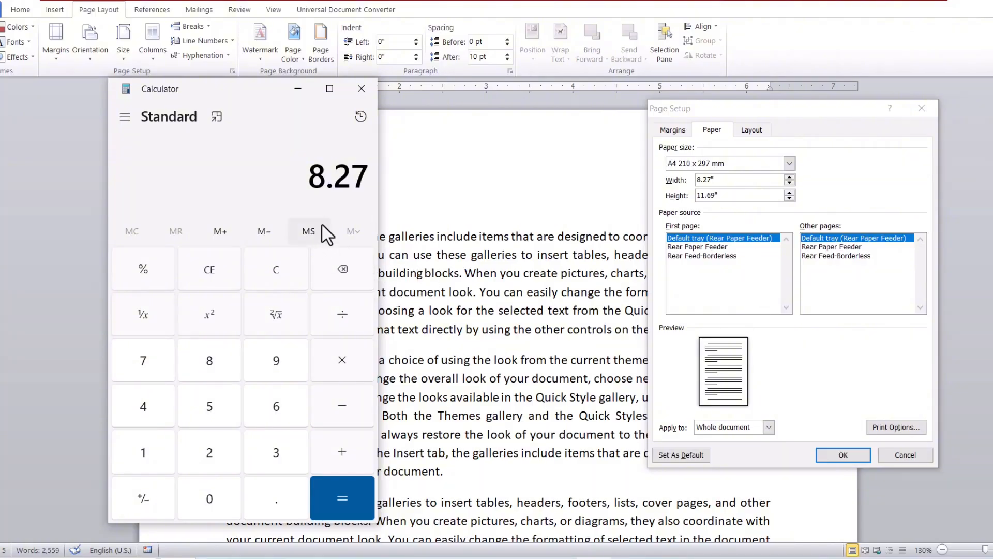
pyautogui.click(361, 421)
pyautogui.click(214, 413)
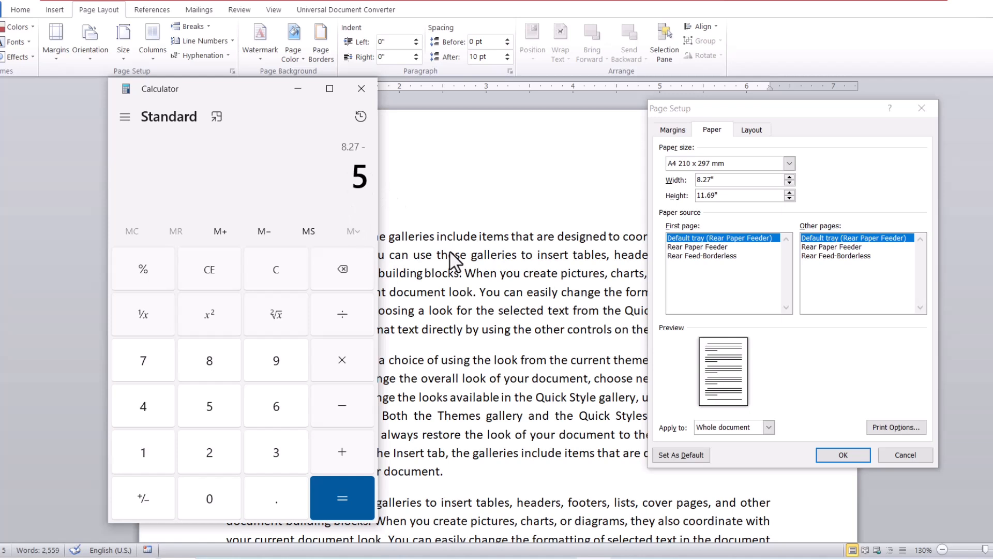
pyautogui.click(351, 495)
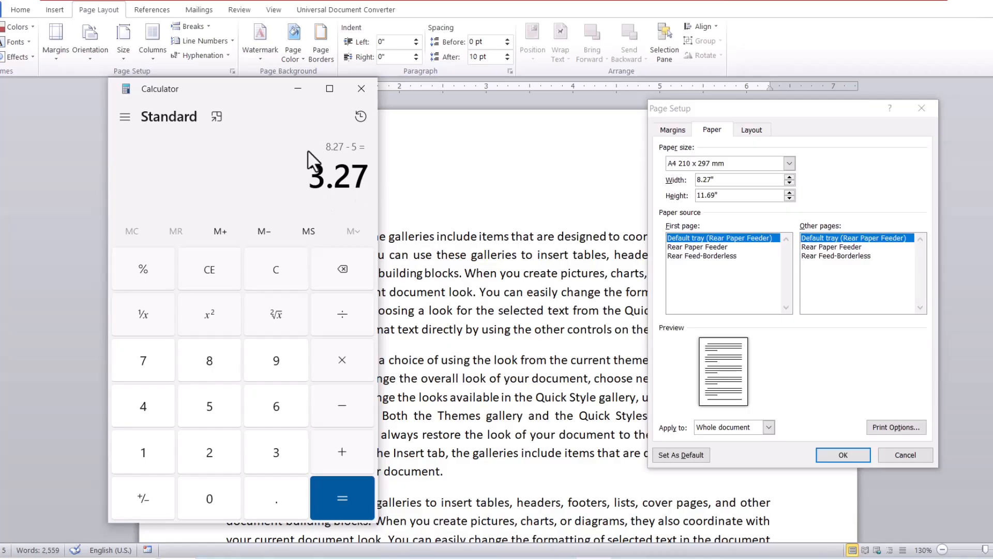
pyautogui.moveTo(314, 116); pyautogui.dragTo(462, 129)
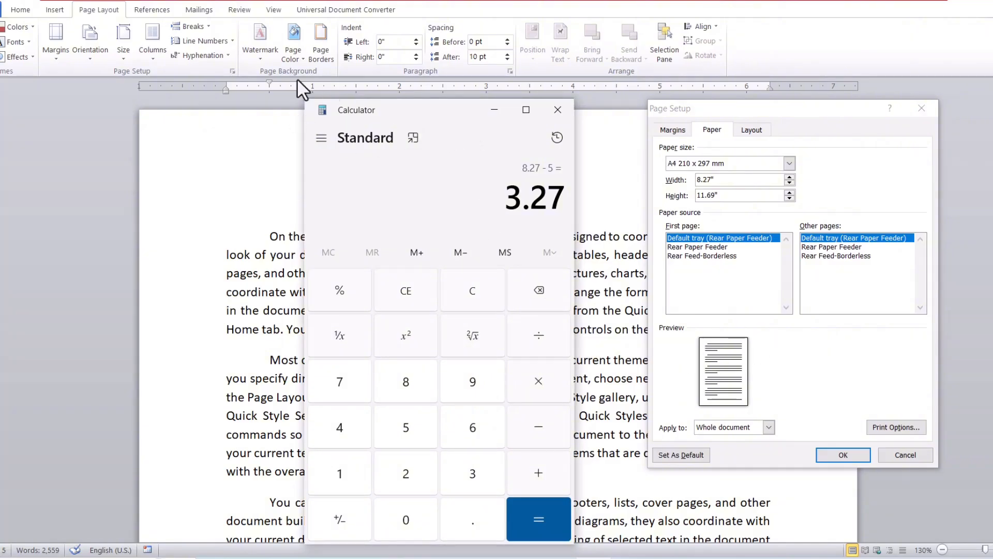
# Divide the remaining width by 2 in Calculator to find the margin for each side
pyautogui.click(541, 337)
pyautogui.click(407, 486)
pyautogui.click(548, 522)
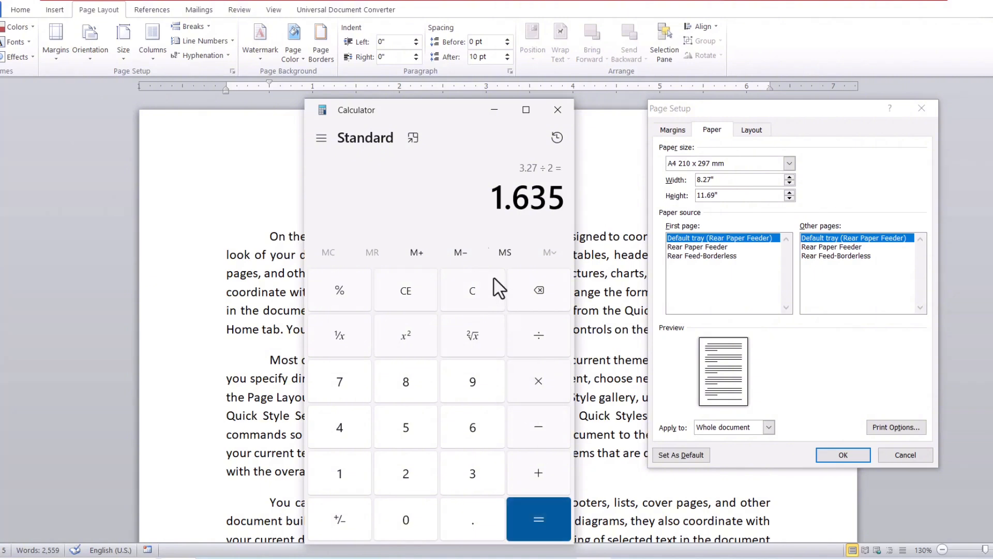
pyautogui.moveTo(454, 116); pyautogui.dragTo(182, 108)
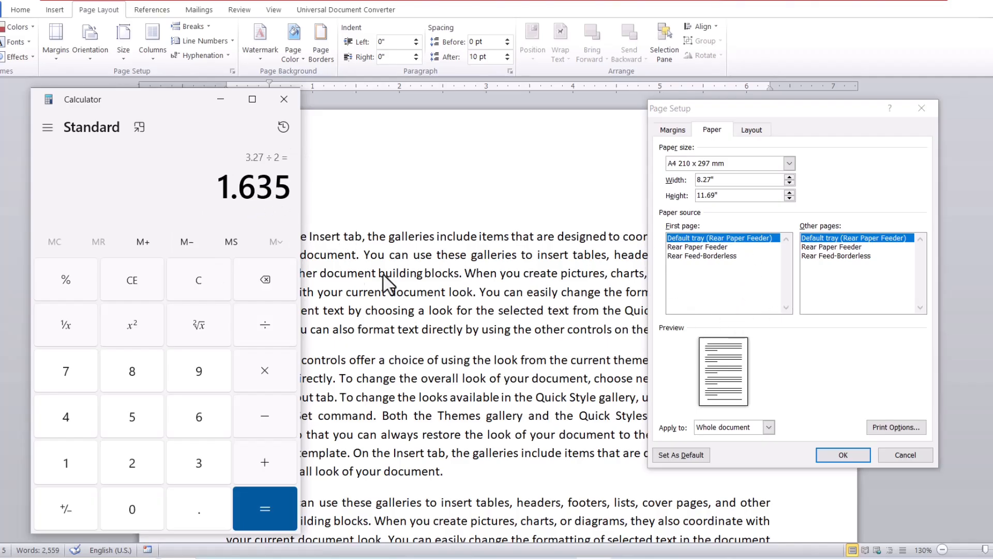
# Use the calculated result to set the left and right page margins to 1.63" for the whole document
pyautogui.click(673, 130)
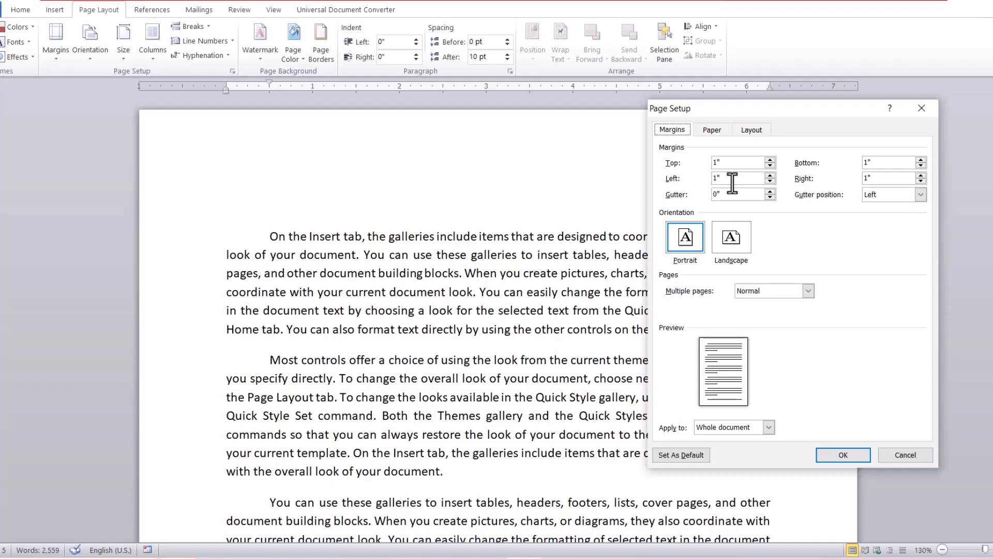
pyautogui.click(876, 179)
pyautogui.click(594, 558)
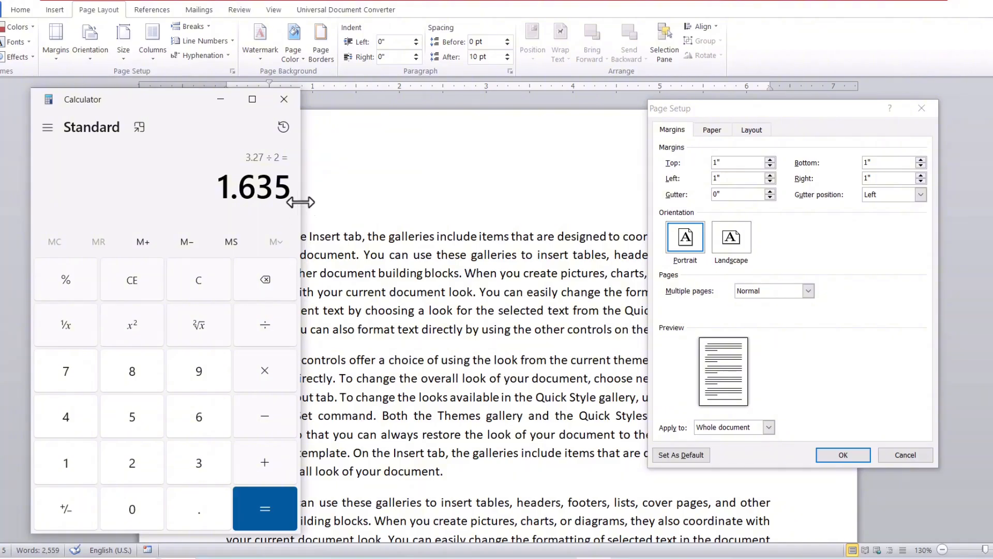
pyautogui.moveTo(284, 185); pyautogui.dragTo(215, 187)
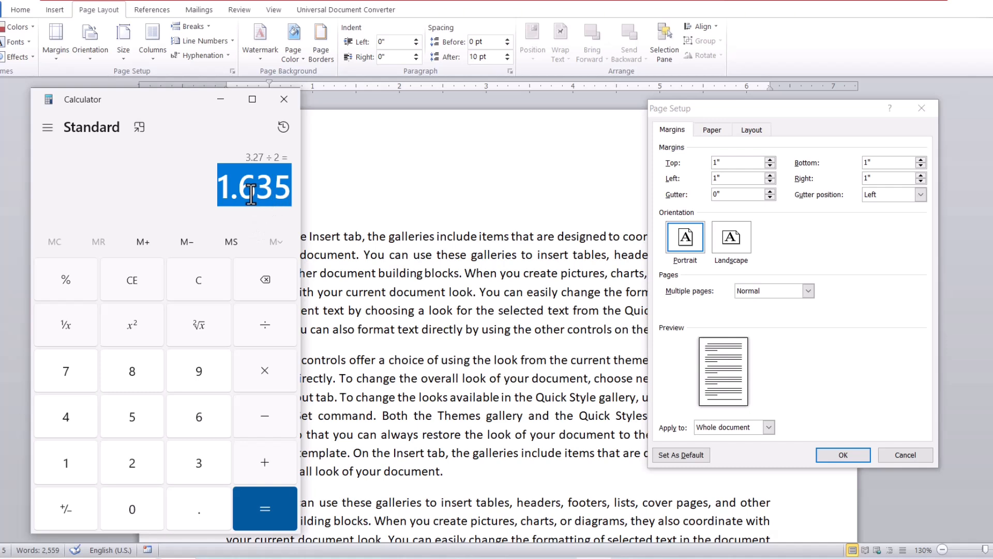
pyautogui.click(716, 178)
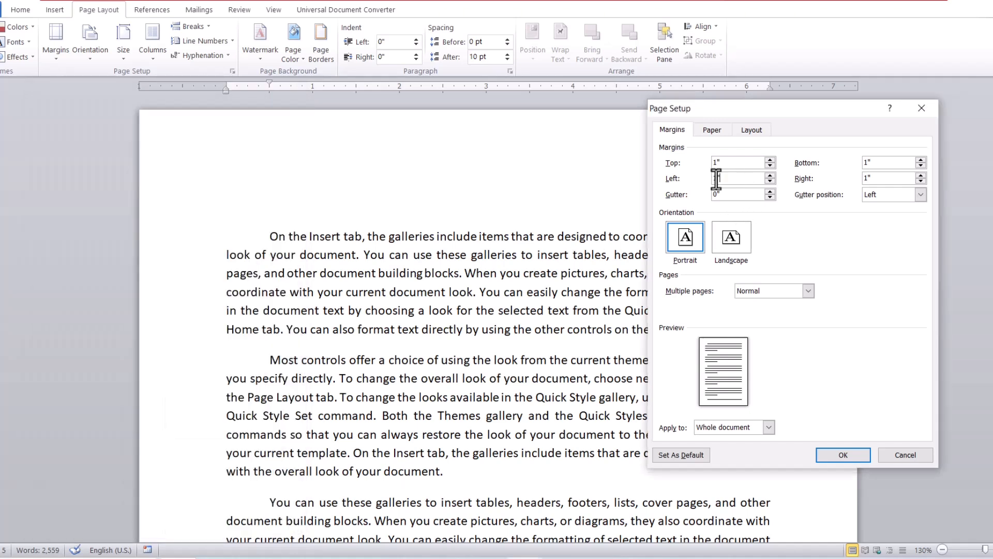
pyautogui.doubleClick(722, 178)
pyautogui.press('Tab')
pyautogui.click(822, 456)
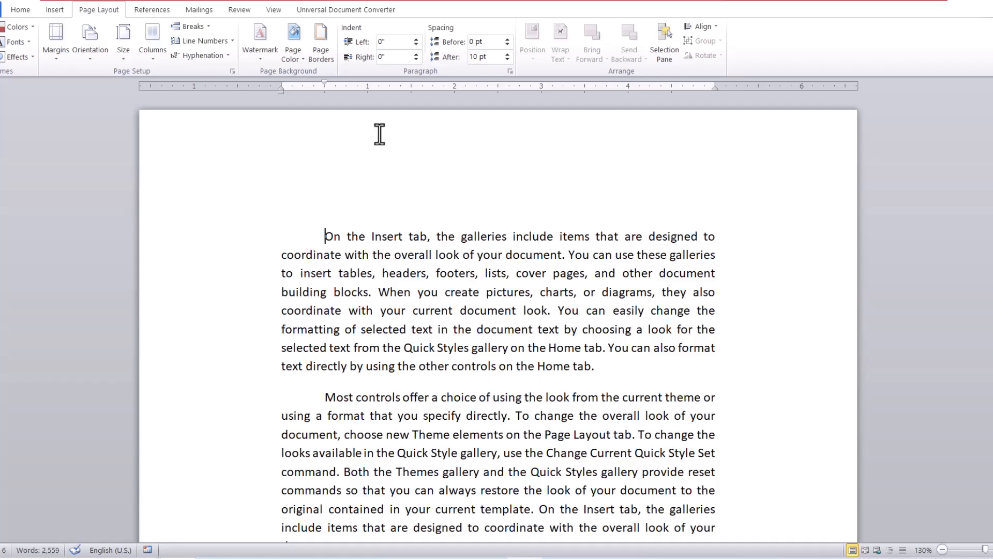
# Highlight the first paragraph to check the text width against the ruler, then clear the selection
pyautogui.tripleClick(337, 254)
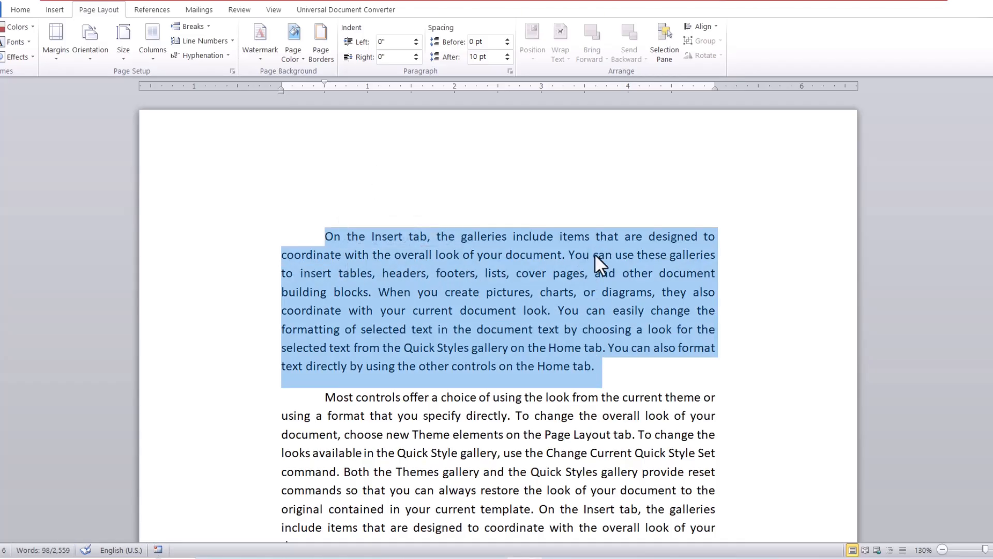
pyautogui.tripleClick(403, 290)
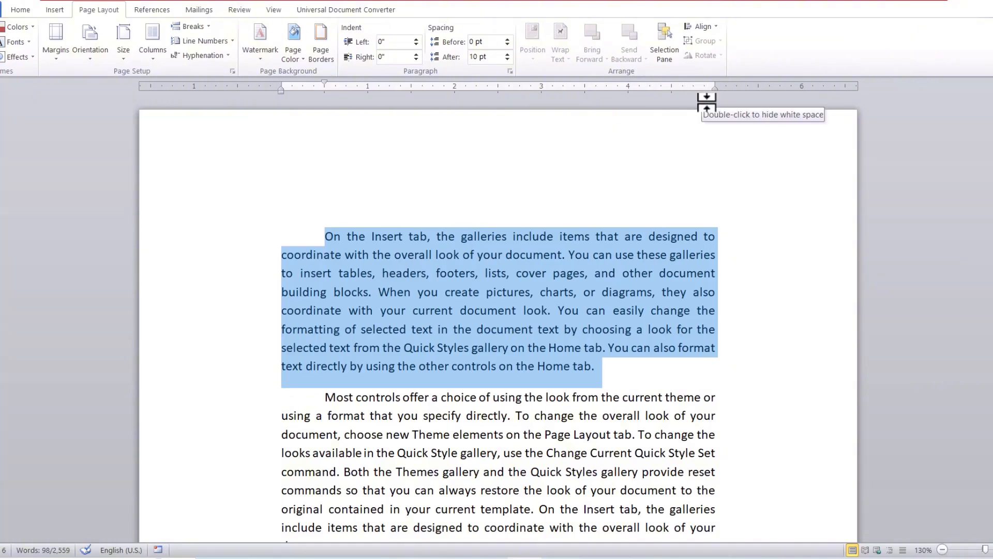
pyautogui.click(521, 273)
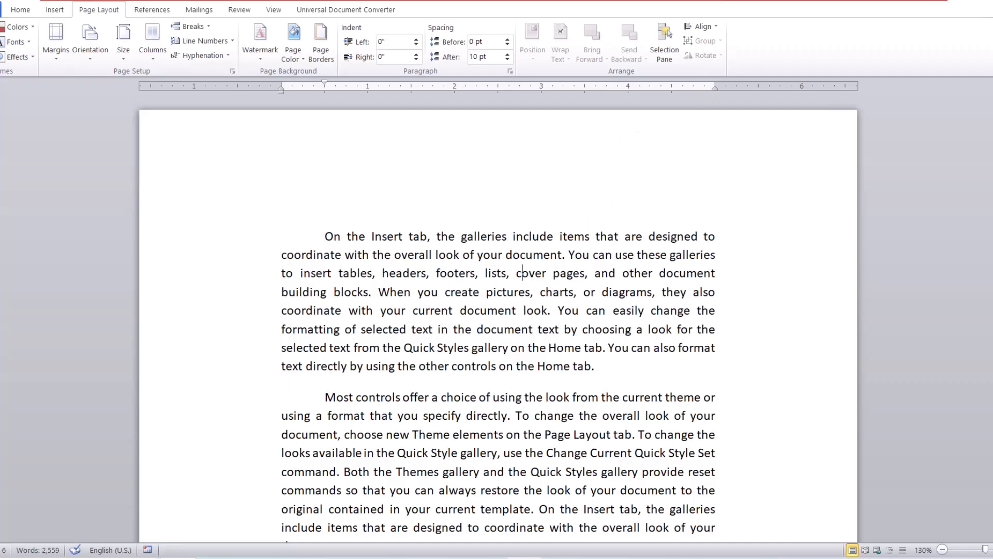
pyautogui.moveTo(992, 121)
pyautogui.mouseDown()
pyautogui.moveTo(992, 170)
pyautogui.moveTo(992, 120)
pyautogui.mouseUp()
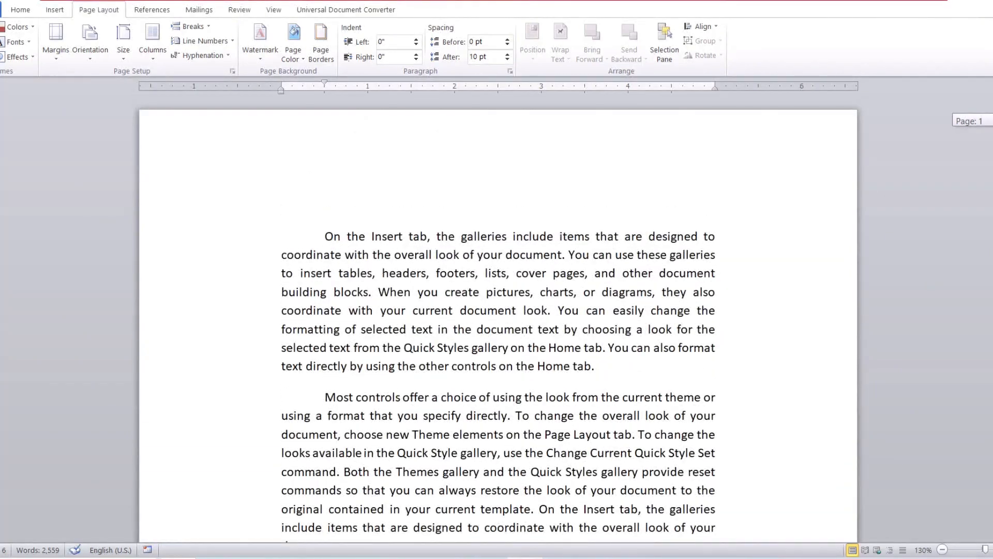
pyautogui.click(376, 262)
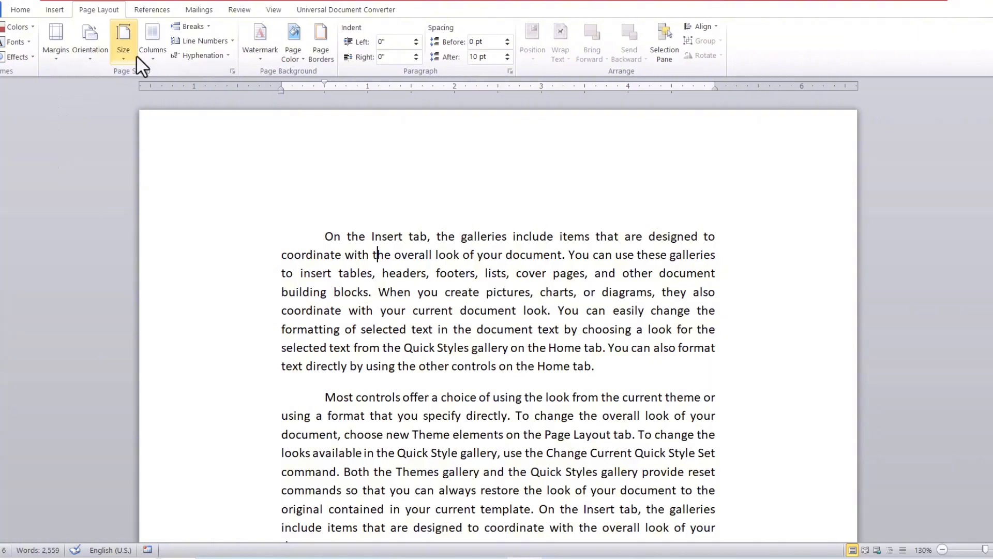
# Subtract 8 from the 11.69 paper height in Calculator to get the total top and bottom margin space
pyautogui.click(231, 71)
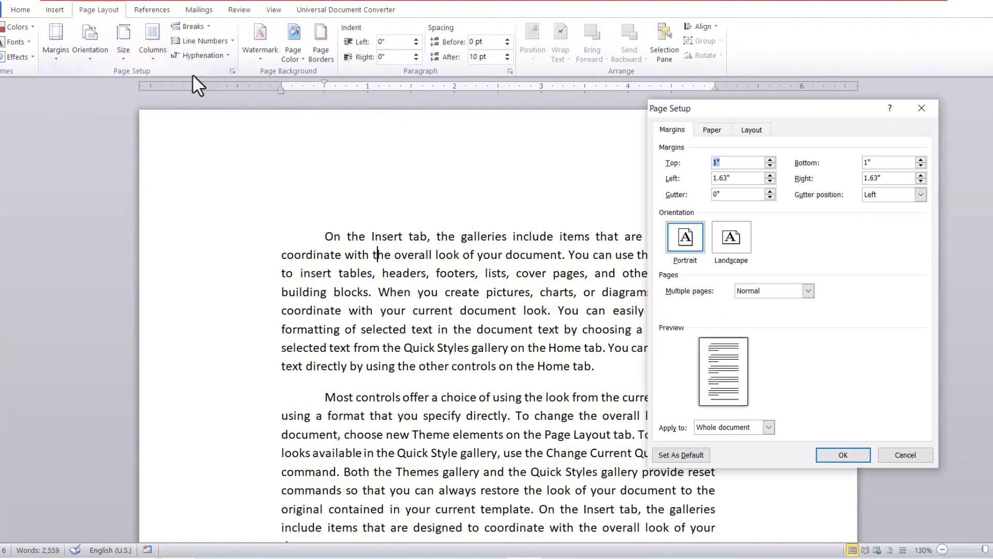
pyautogui.click(712, 131)
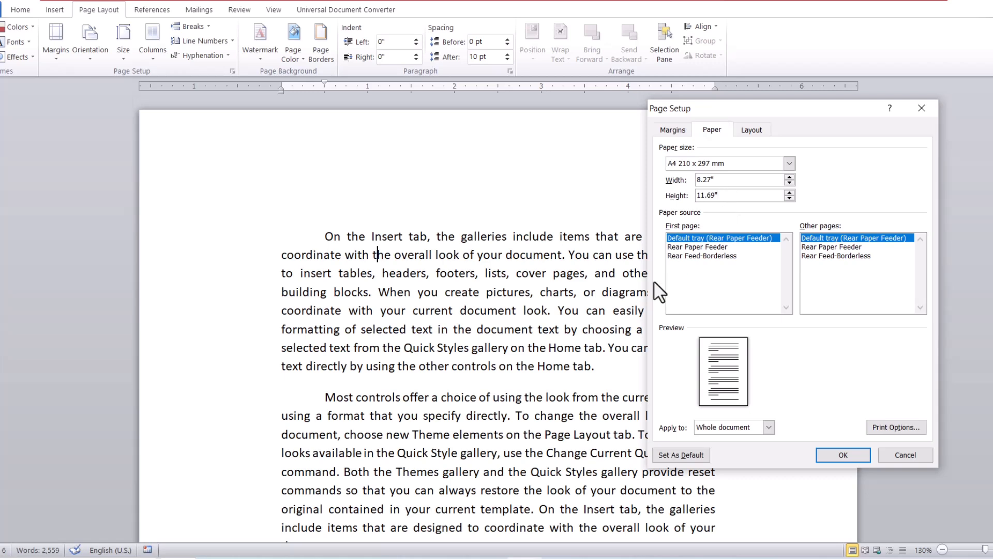
pyautogui.click(523, 558)
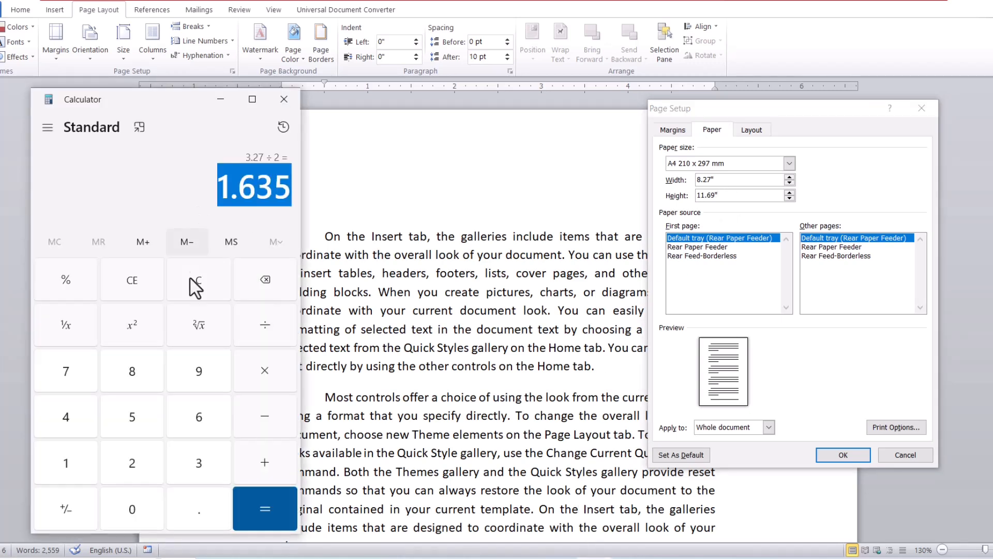
pyautogui.click(205, 290)
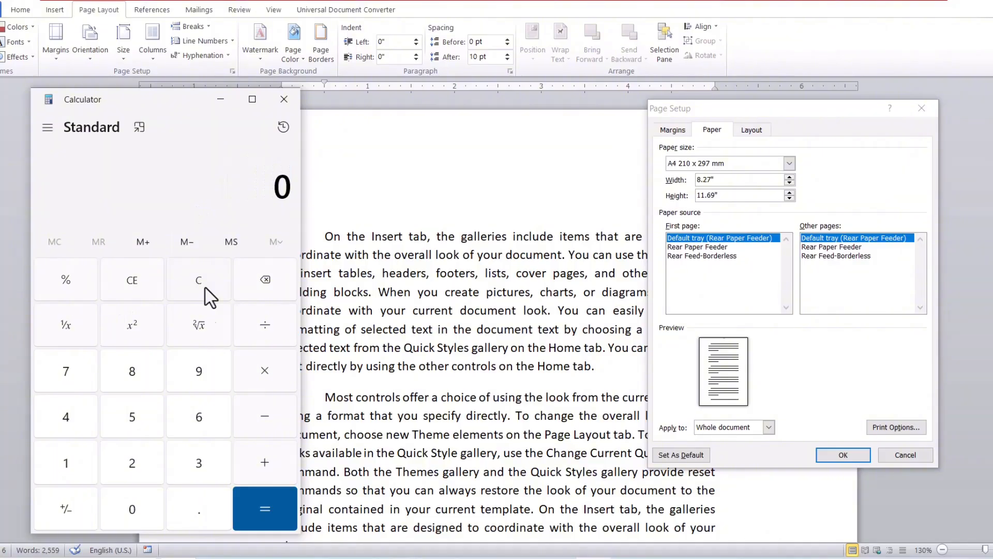
pyautogui.click(71, 469)
pyautogui.click(71, 468)
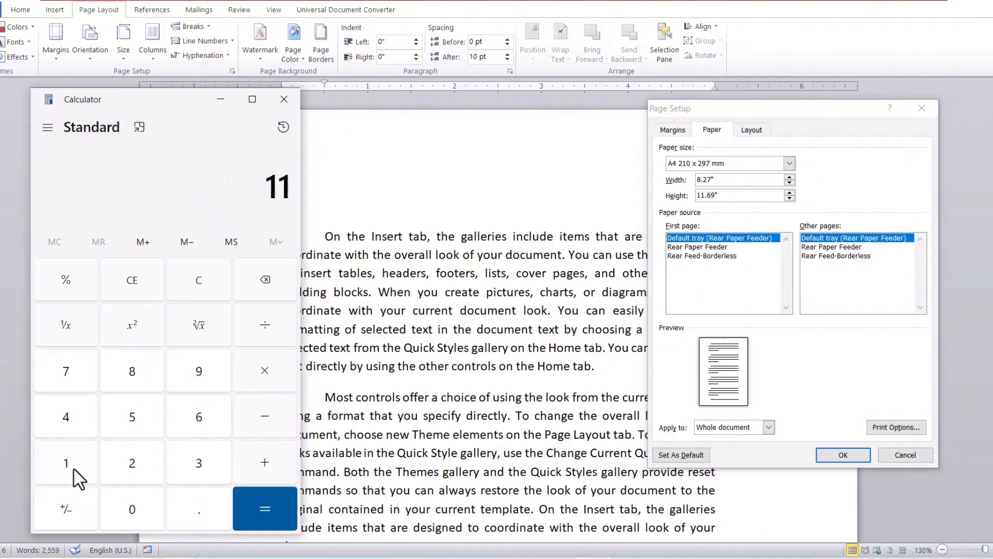
pyautogui.click(198, 510)
pyautogui.click(199, 418)
pyautogui.click(198, 370)
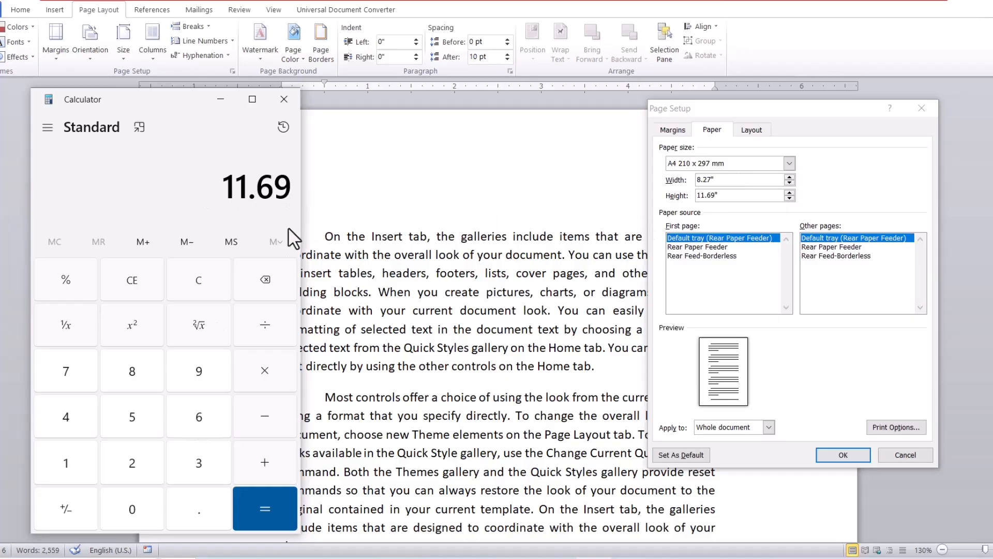
pyautogui.click(269, 429)
pyautogui.click(137, 376)
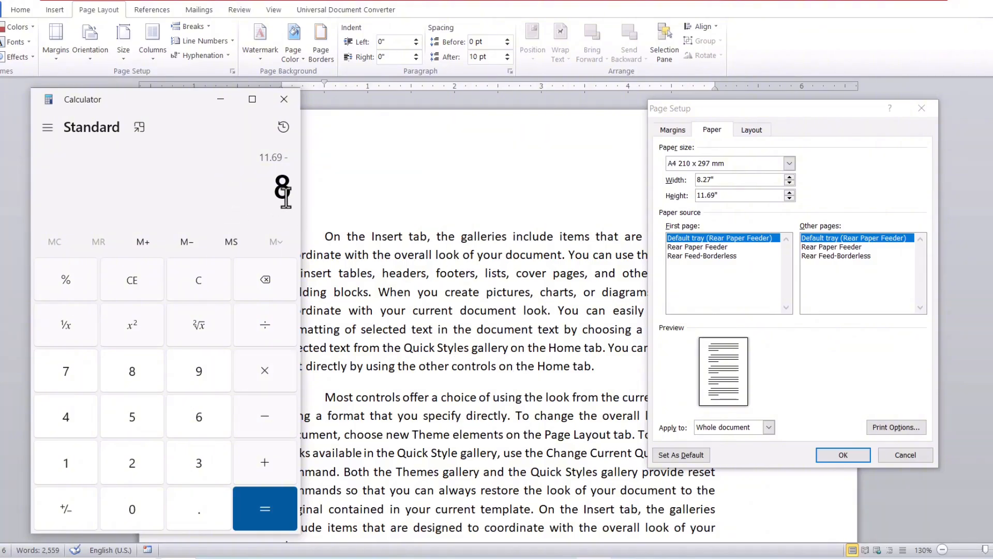
pyautogui.click(278, 515)
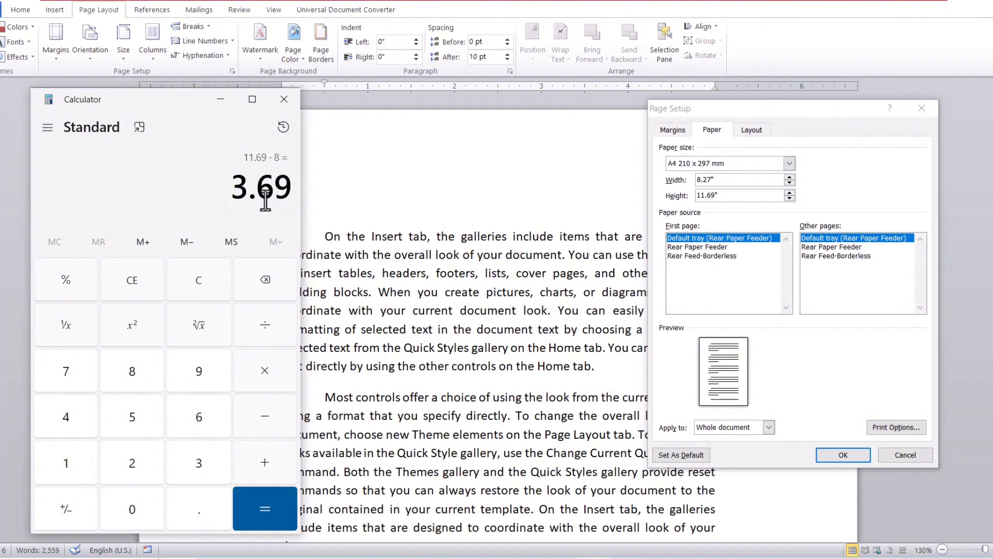
# Divide the remaining height by 2 in Calculator and select the result for copying
pyautogui.click(276, 325)
pyautogui.click(132, 463)
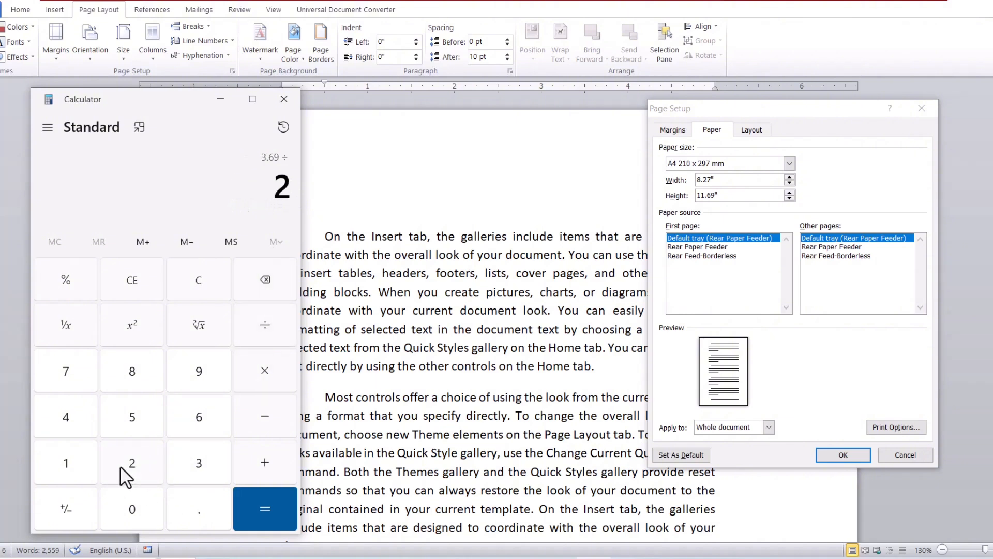
pyautogui.click(260, 503)
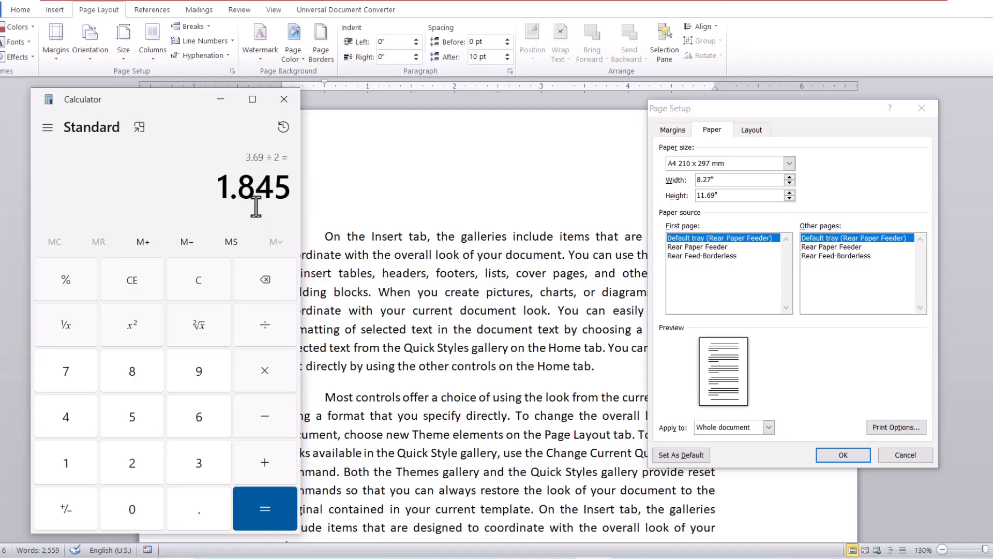
pyautogui.moveTo(291, 187); pyautogui.dragTo(206, 197)
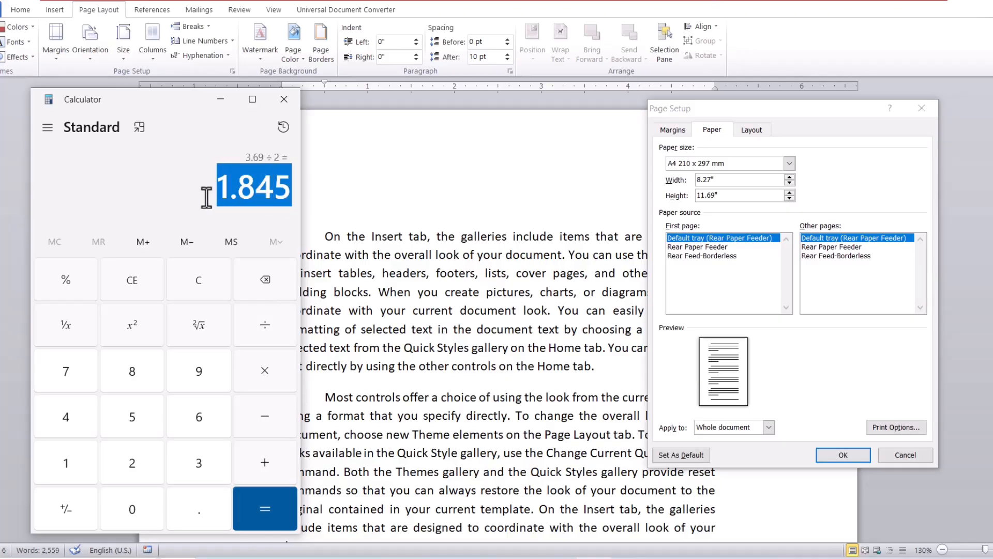
# Use the calculated result to set the top and bottom page margins to 1.845 for the whole document
pyautogui.click(678, 130)
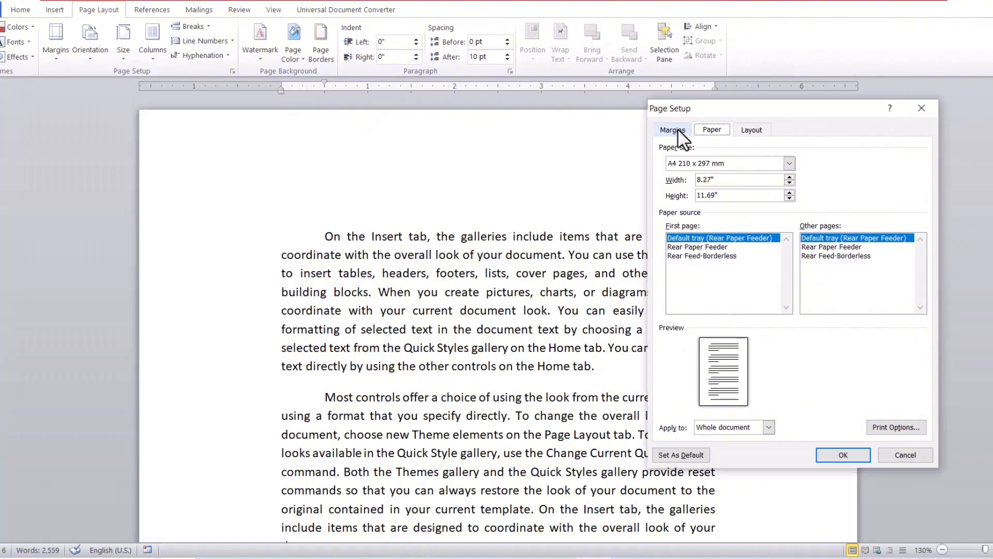
pyautogui.click(678, 130)
pyautogui.moveTo(722, 164); pyautogui.dragTo(690, 168)
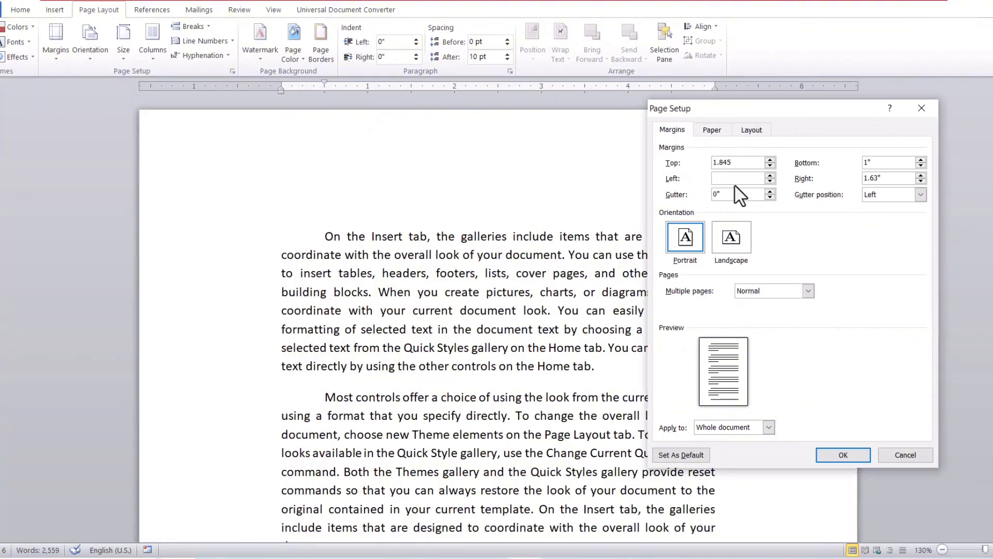
pyautogui.moveTo(889, 162); pyautogui.dragTo(827, 176)
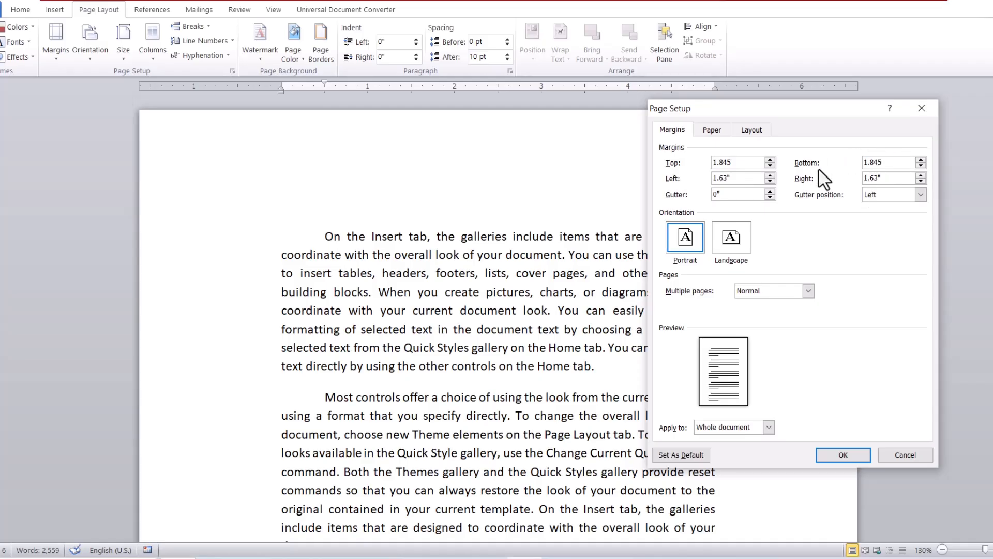
pyautogui.click(848, 454)
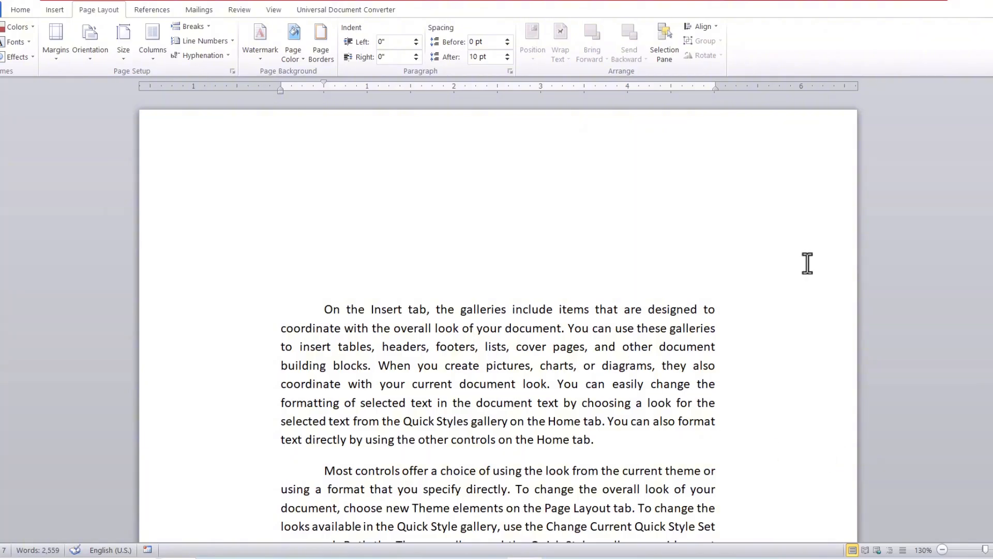
# Examine the text area across several whole pages at 60% zoom, highlighting the first paragraph, and return to 110%
pyautogui.click(942, 549)
pyautogui.click(942, 550)
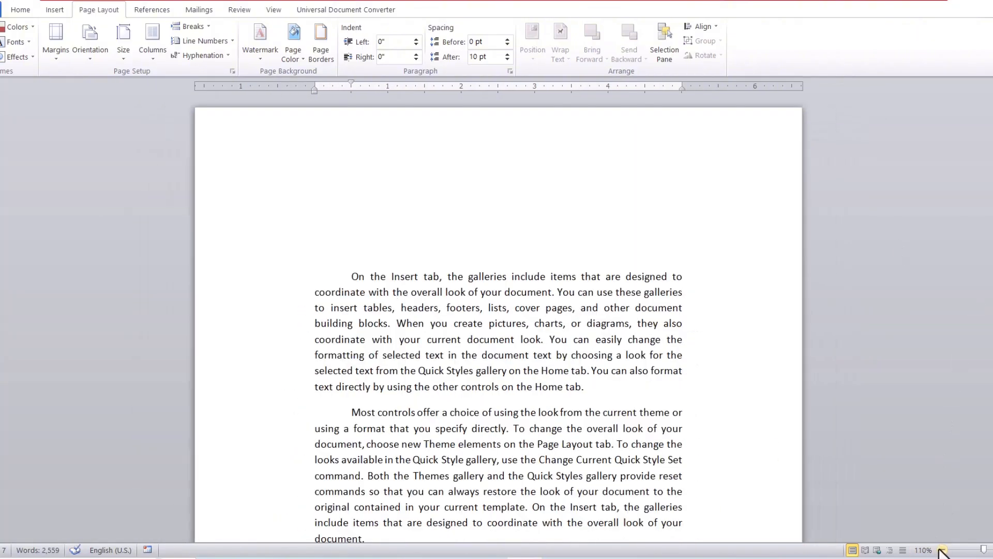
pyautogui.click(942, 550)
pyautogui.click(942, 550)
pyautogui.click(942, 549)
pyautogui.click(942, 550)
pyautogui.click(942, 550)
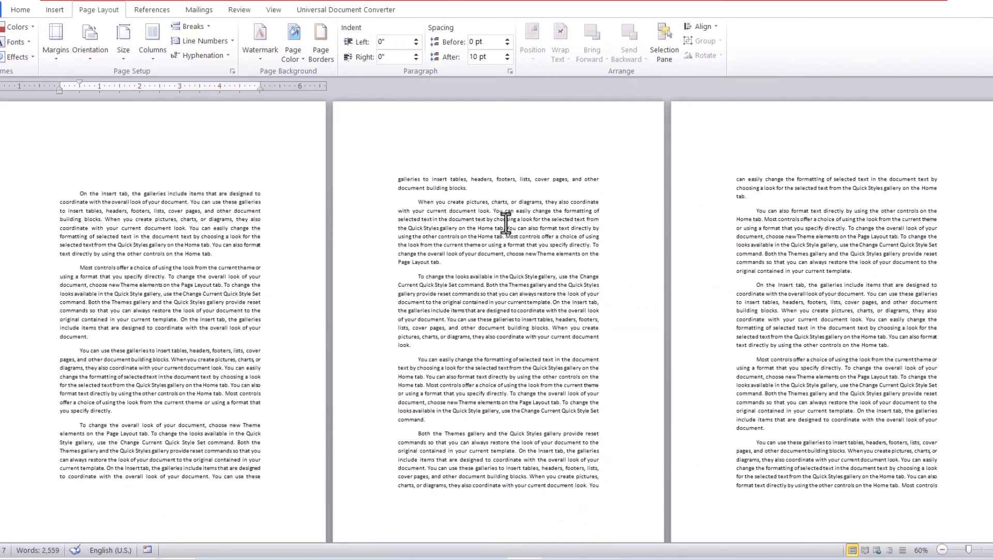
pyautogui.tripleClick(206, 236)
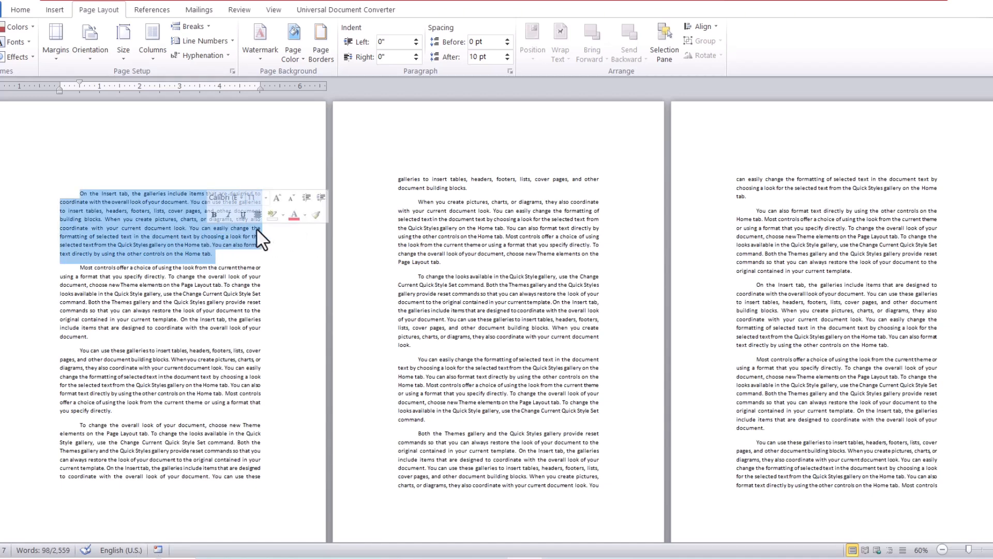
pyautogui.click(128, 204)
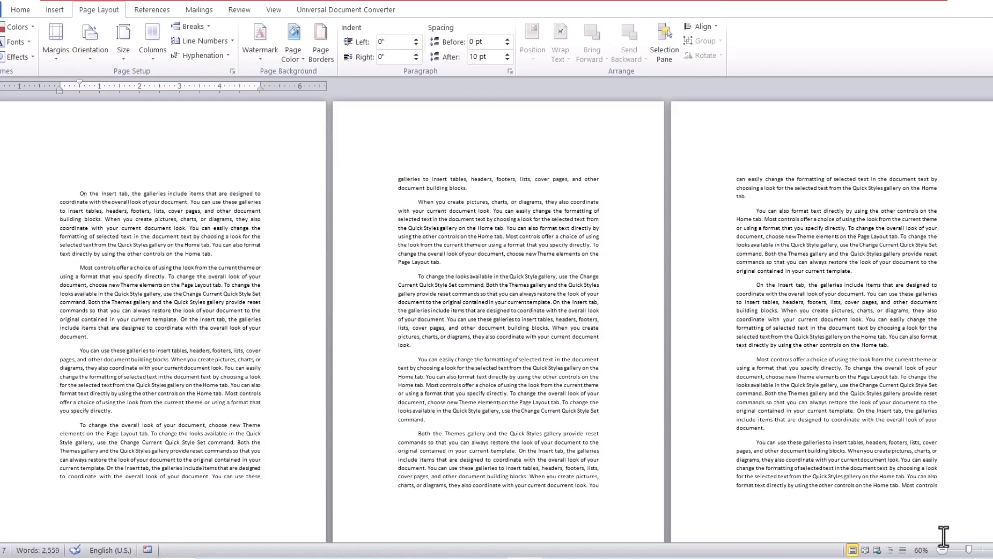
pyautogui.moveTo(969, 550); pyautogui.dragTo(984, 550)
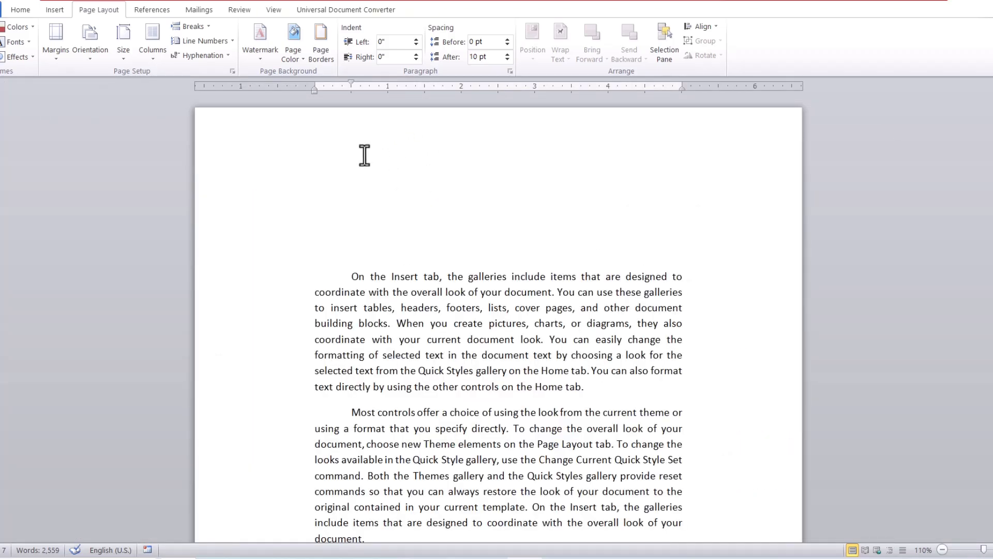
# Open the page header for editing and insert a table with three columns and one row
pyautogui.doubleClick(389, 147)
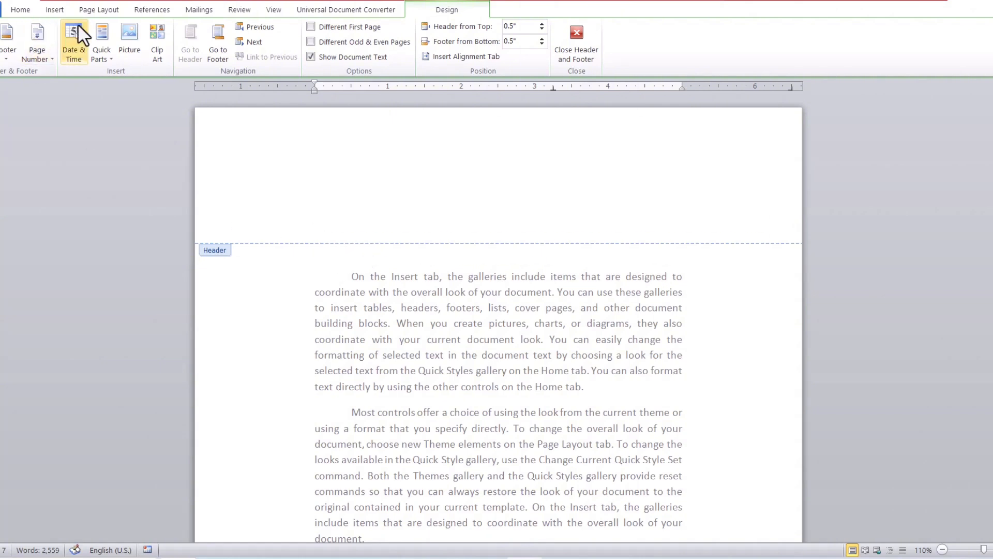
pyautogui.click(54, 10)
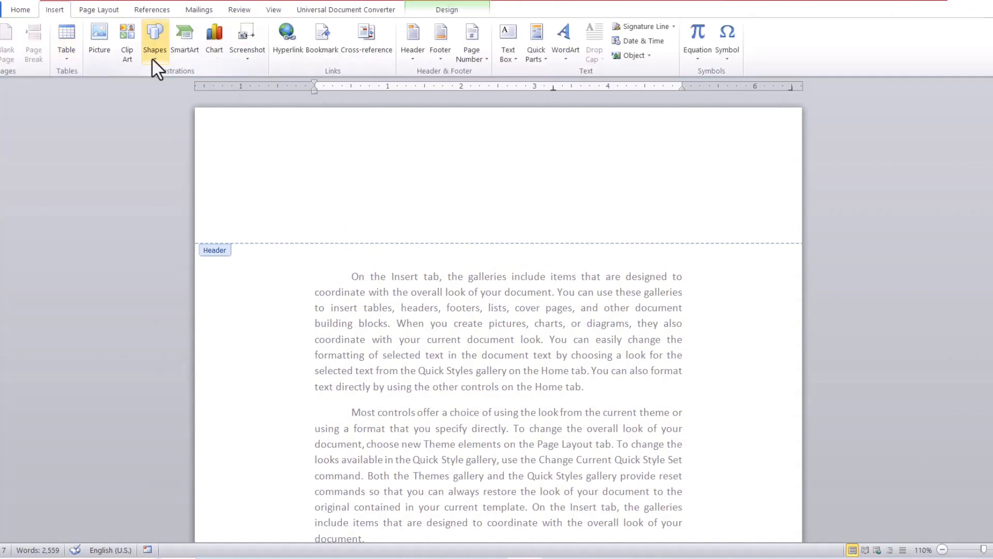
pyautogui.click(64, 59)
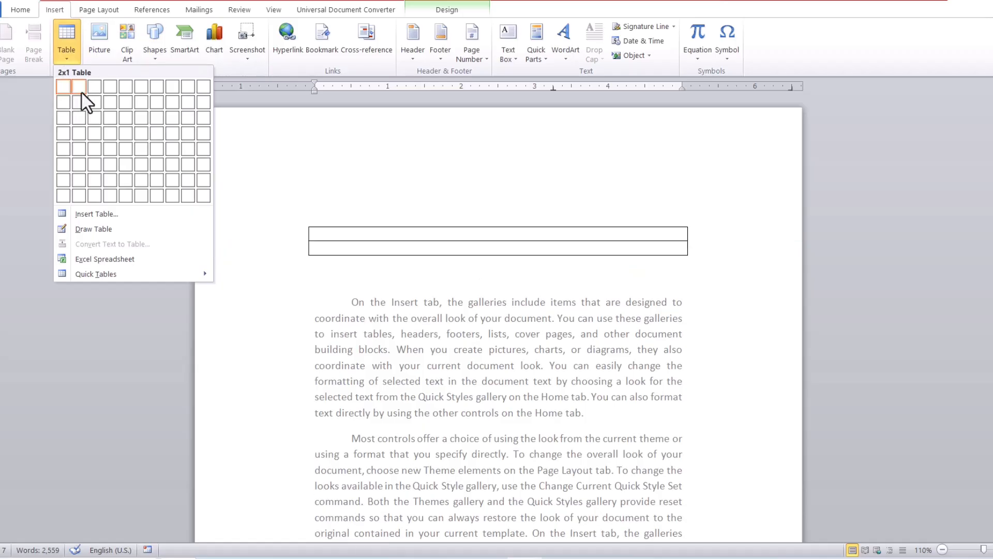
pyautogui.click(95, 87)
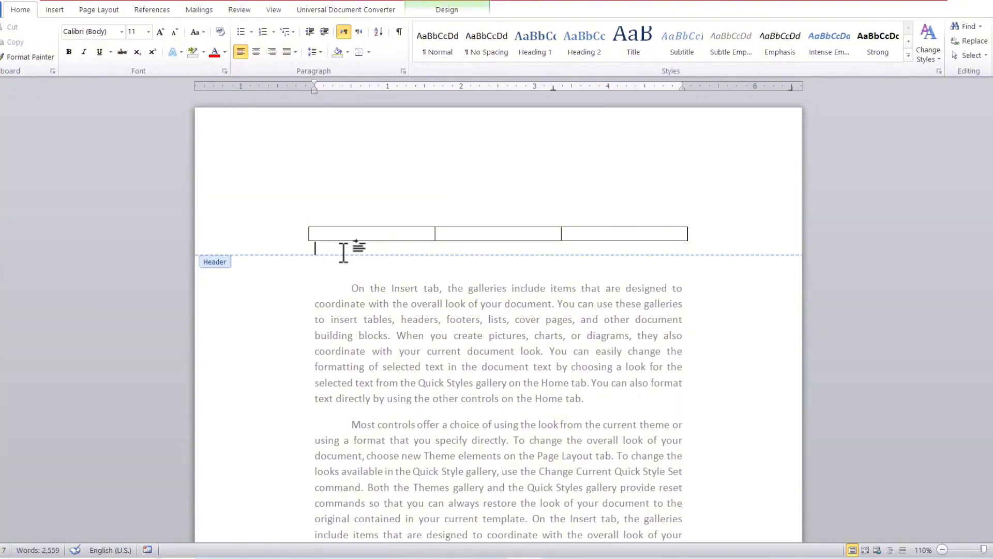
# Reduce the font size of the empty header line below the table to 1 pt
pyautogui.click(176, 34)
pyautogui.click(176, 35)
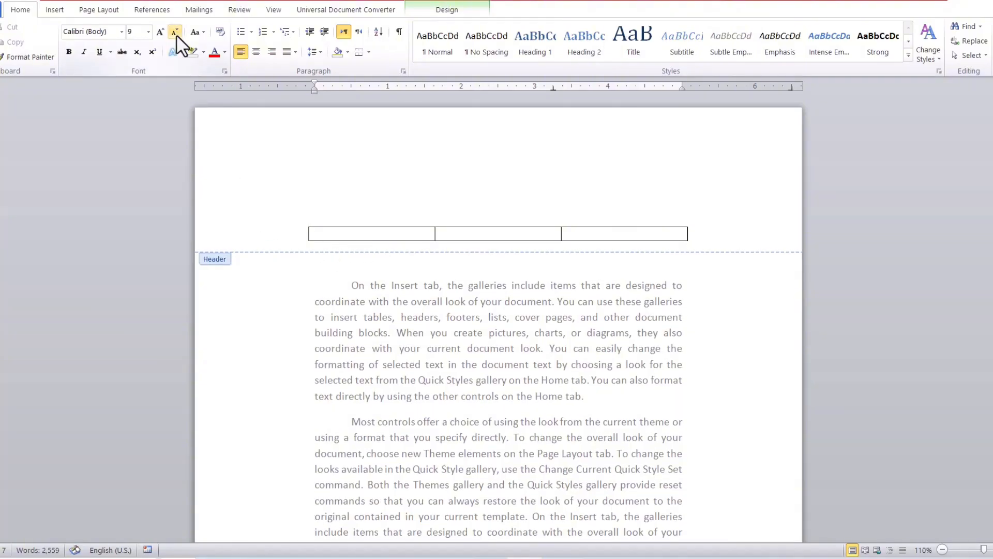
pyautogui.click(176, 34)
pyautogui.click(176, 35)
pyautogui.click(176, 34)
pyautogui.click(176, 35)
pyautogui.click(176, 34)
pyautogui.click(176, 34)
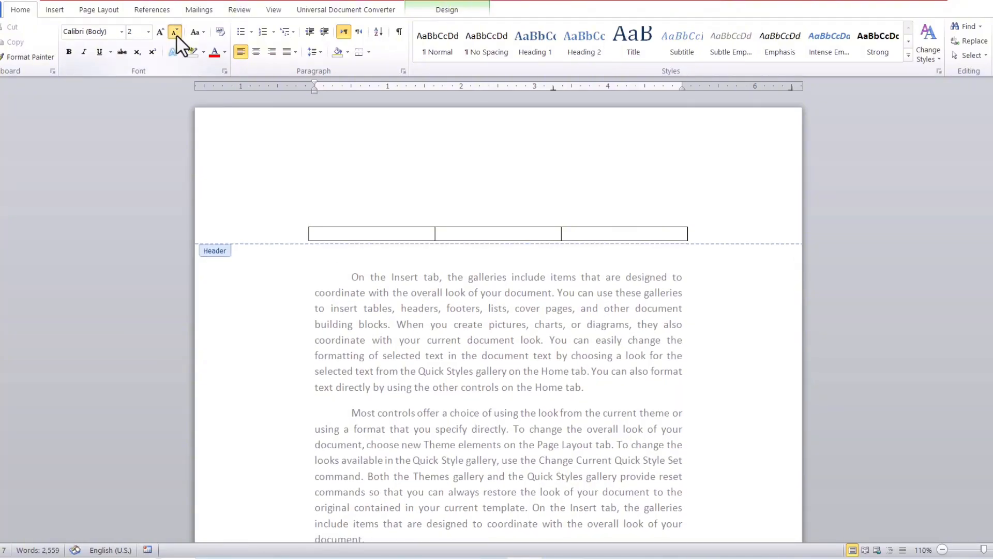
pyautogui.click(175, 35)
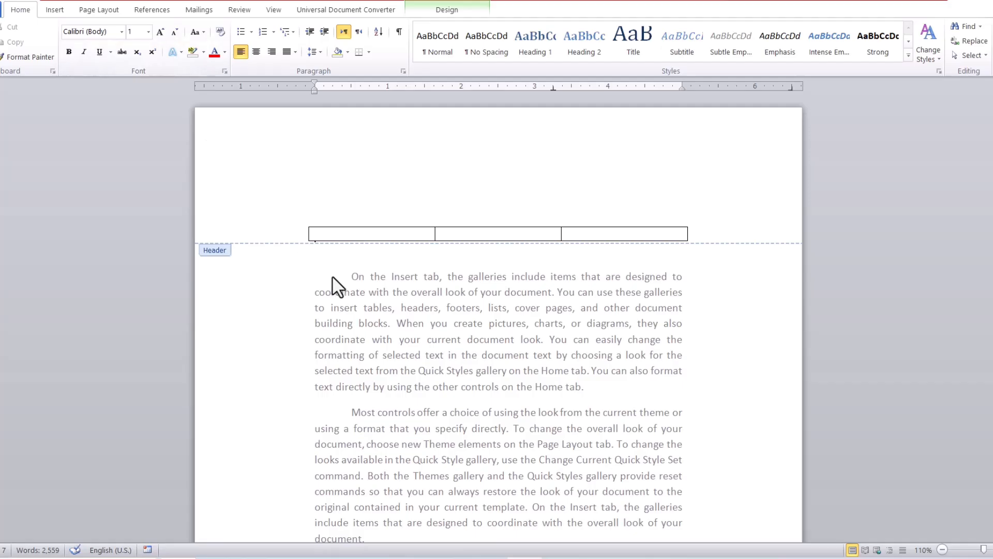
# Enter MS WORD in the first header cell and insert a centred plain page number in the middle cell
pyautogui.click(348, 237)
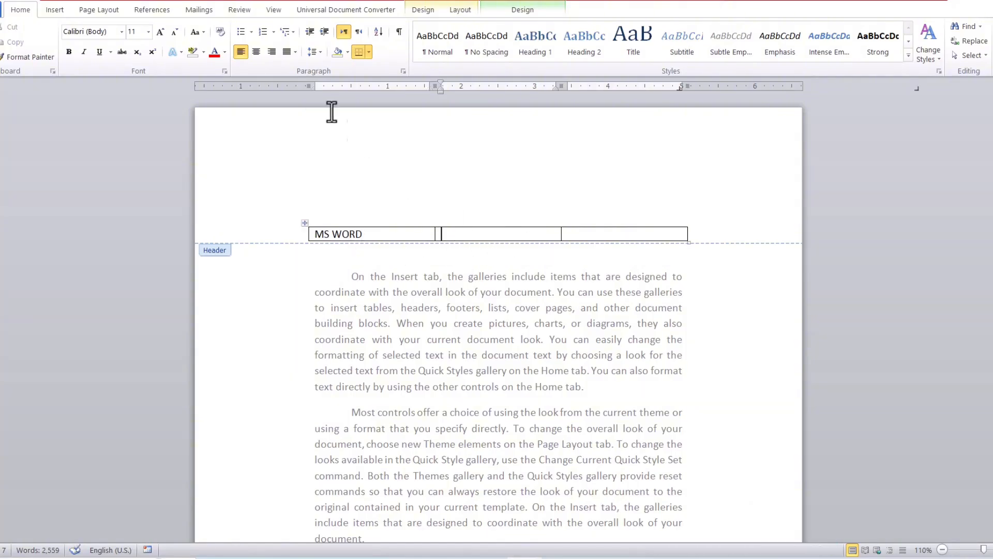
pyautogui.click(58, 12)
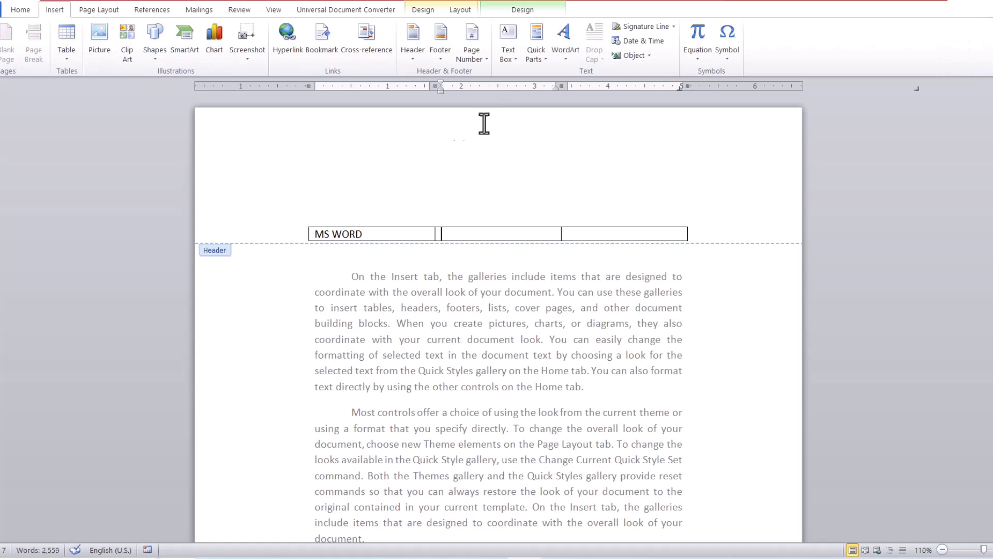
pyautogui.click(477, 58)
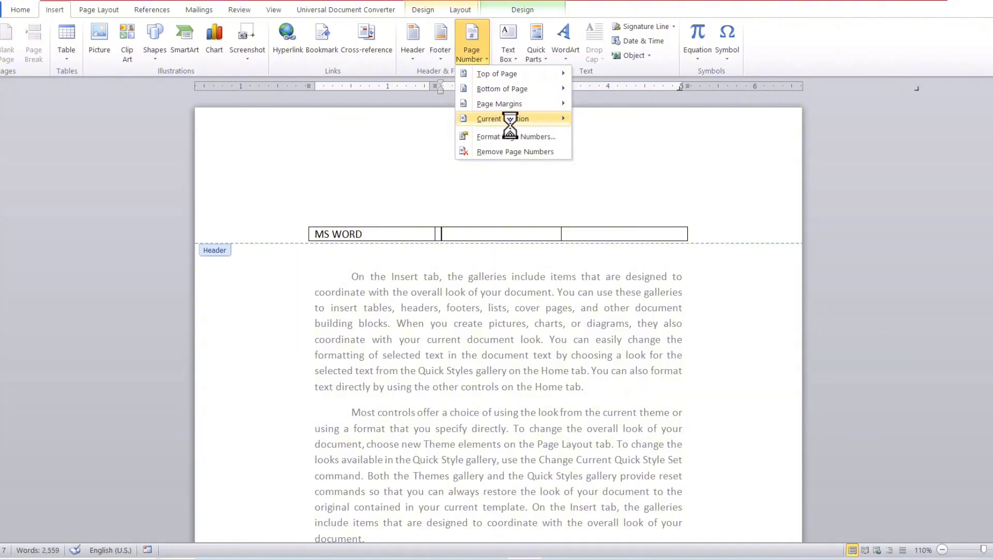
pyautogui.moveTo(550, 127)
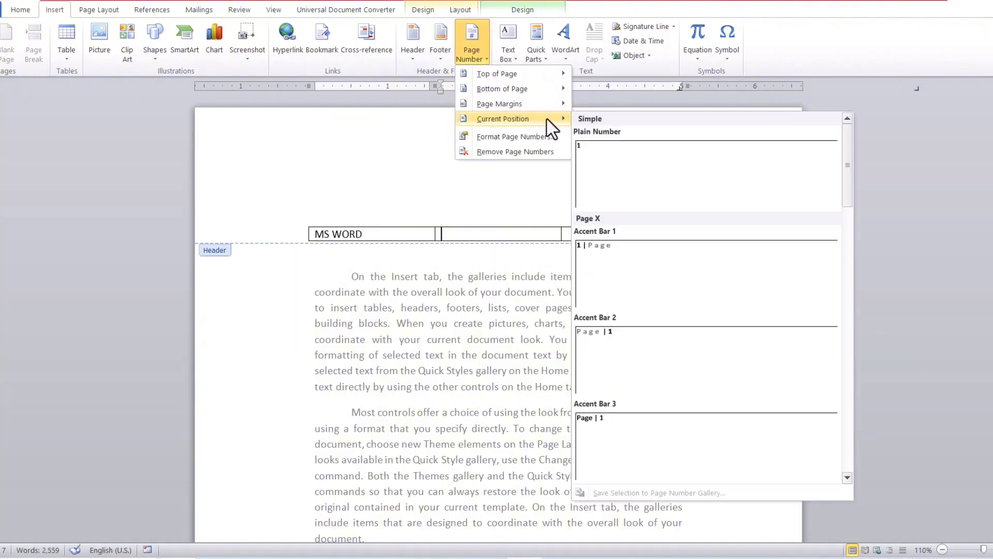
pyautogui.click(650, 170)
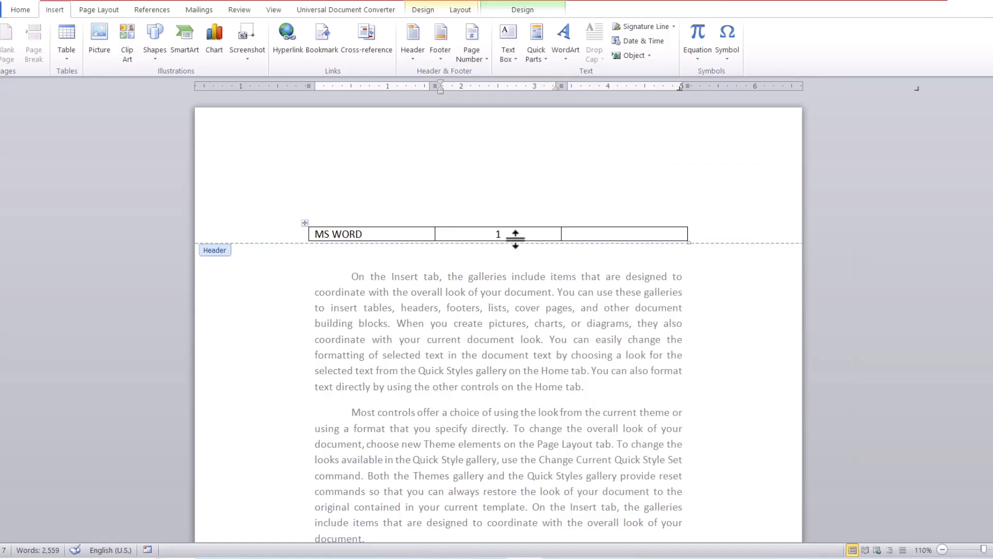
# Enter the company name RiZWAN COMPUTERS right-aligned in the third header cell, correcting the capitalisation of COMPUTERS
pyautogui.click(602, 235)
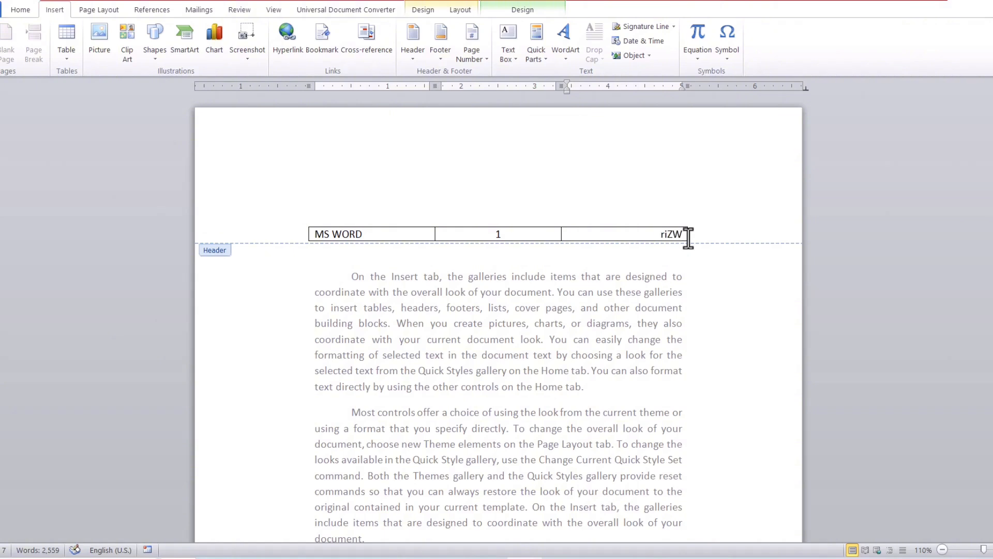
pyautogui.write('AN cOMPUTERS')
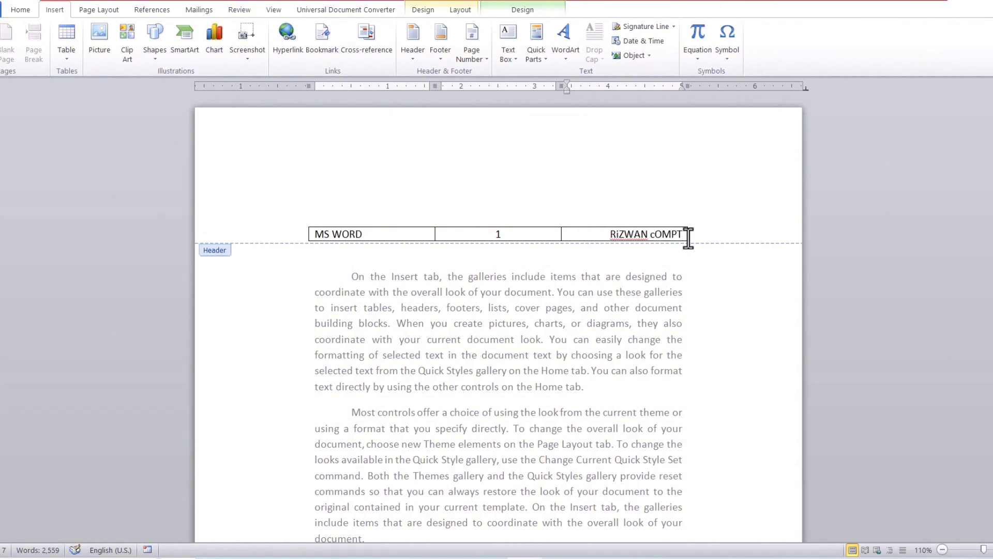
pyautogui.press('BackSpace')
pyautogui.press('BackSpace')
pyautogui.press('BackSpace')
pyautogui.press('BackSpace')
pyautogui.press('BackSpace')
pyautogui.press('BackSpace')
pyautogui.press('BackSpace')
pyautogui.press('BackSpace')
pyautogui.press('BackSpace')
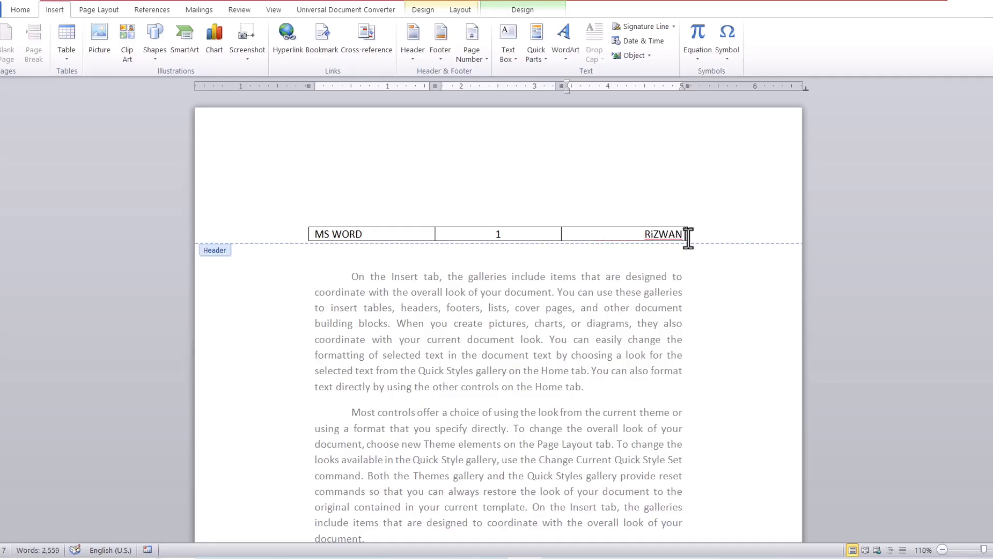
pyautogui.write('COMP')
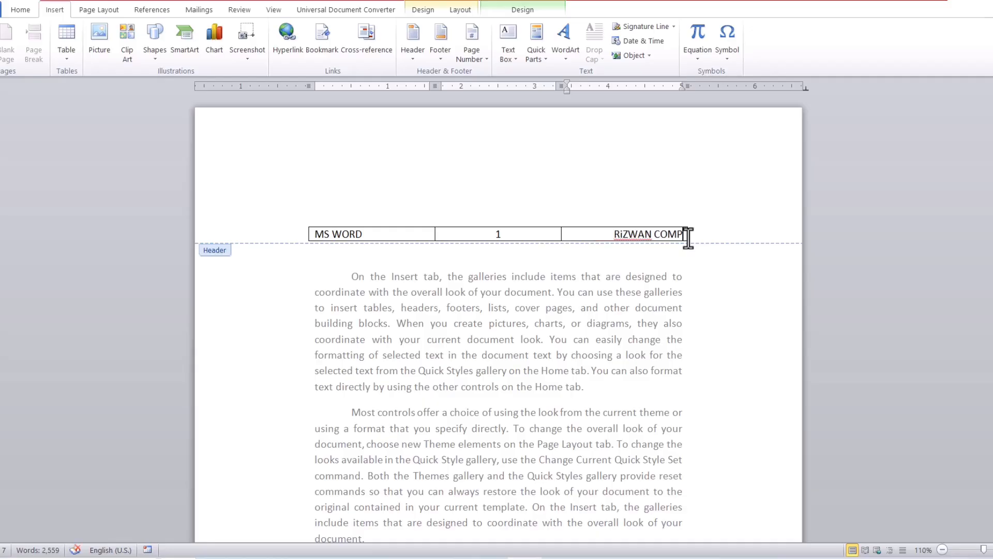
pyautogui.write('UTERS')
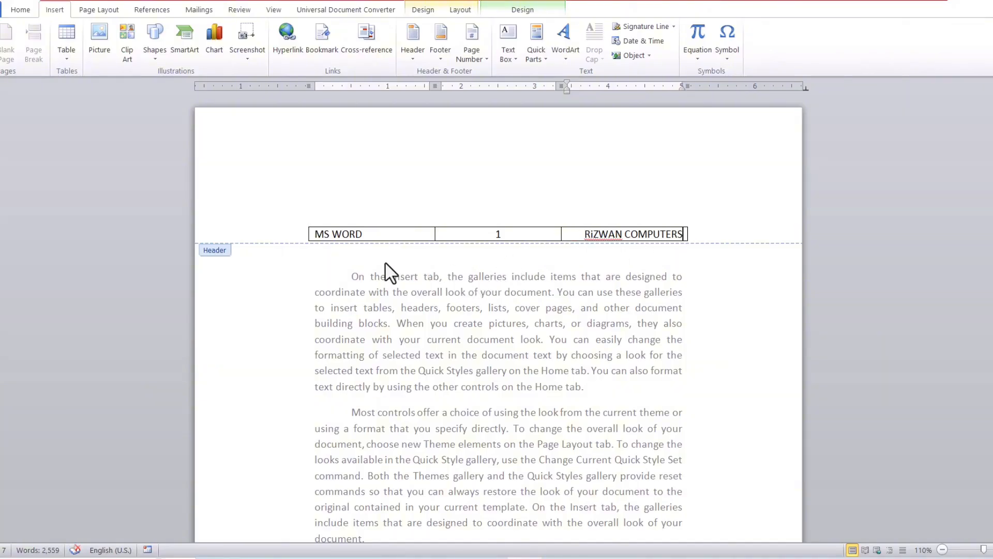
# Draw a straight horizontal line about 5.1" wide along the lower edge of the header table at 160% zoom
pyautogui.click(992, 550)
pyautogui.click(992, 550)
pyautogui.click(992, 550)
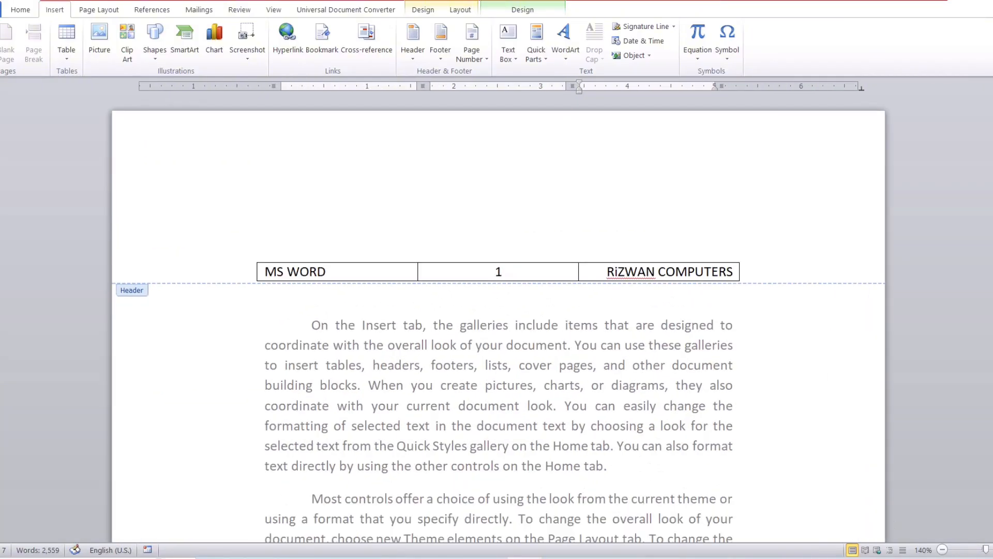
pyautogui.click(992, 550)
pyautogui.click(992, 550)
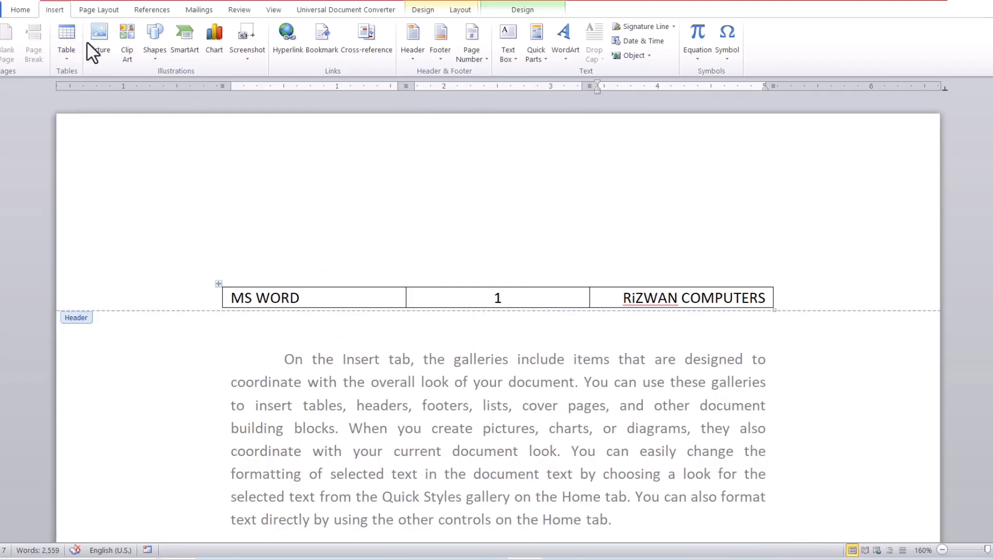
pyautogui.click(153, 60)
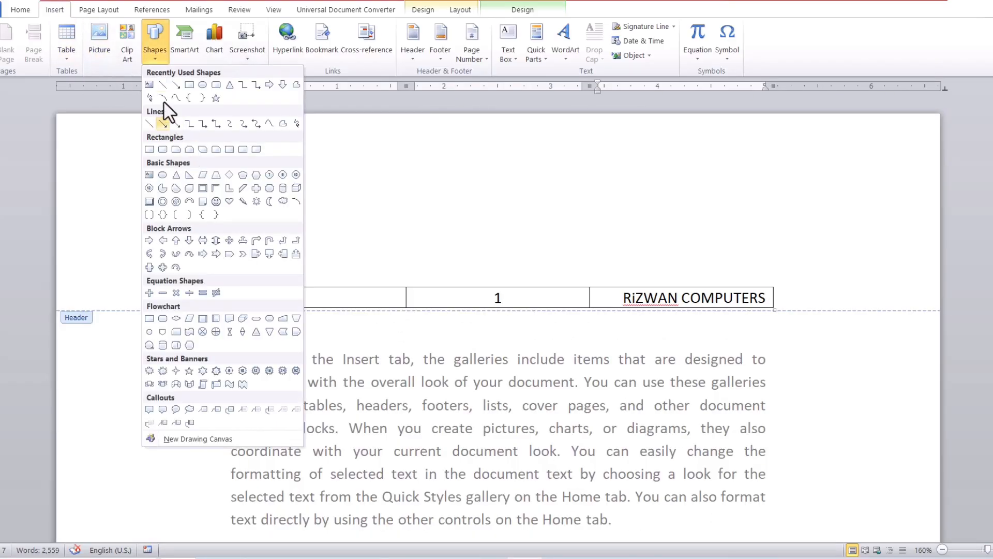
pyautogui.click(160, 85)
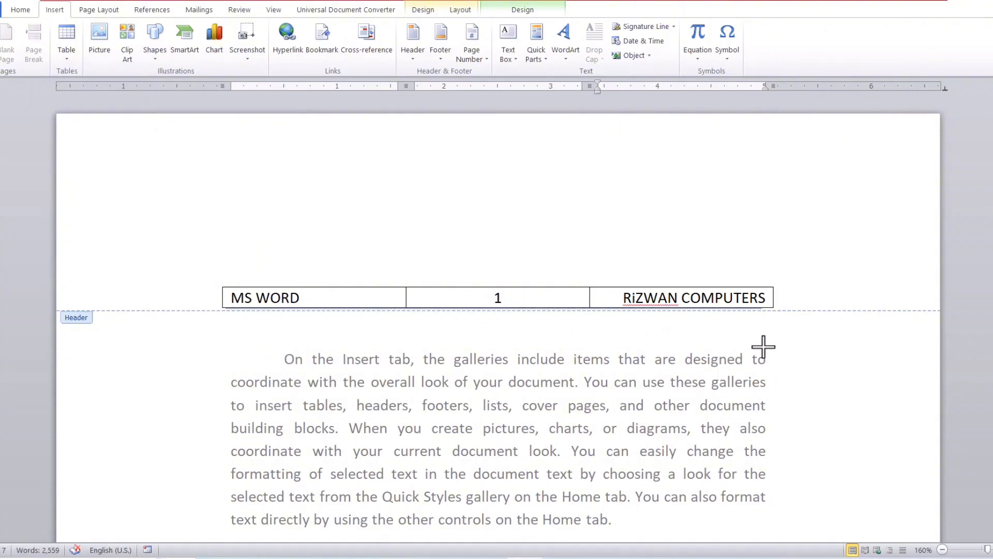
pyautogui.moveTo(770, 347); pyautogui.dragTo(771, 346)
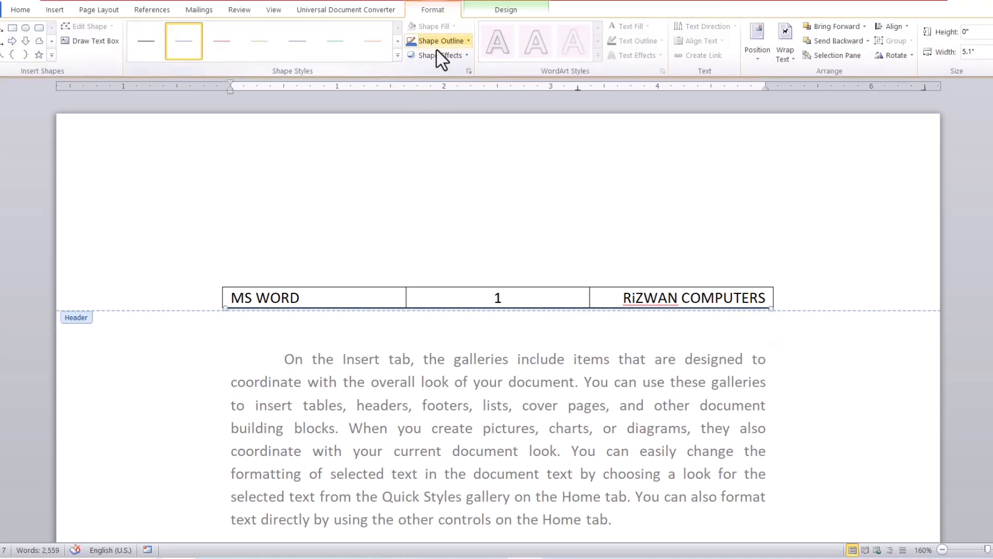
# Give the header line a 2¼ pt weight and black outline, and repeat the line in the footer
pyautogui.click(463, 42)
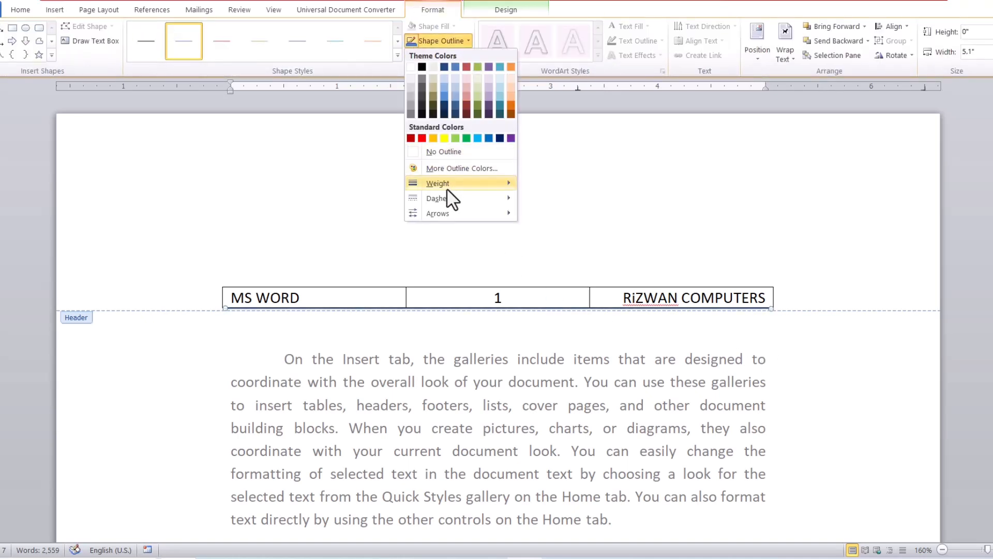
pyautogui.moveTo(448, 188)
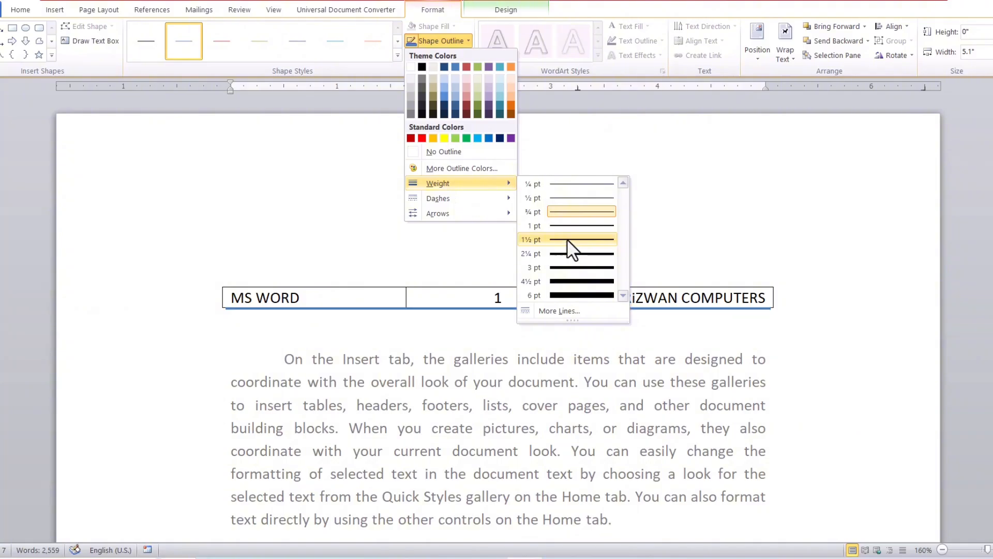
pyautogui.click(568, 254)
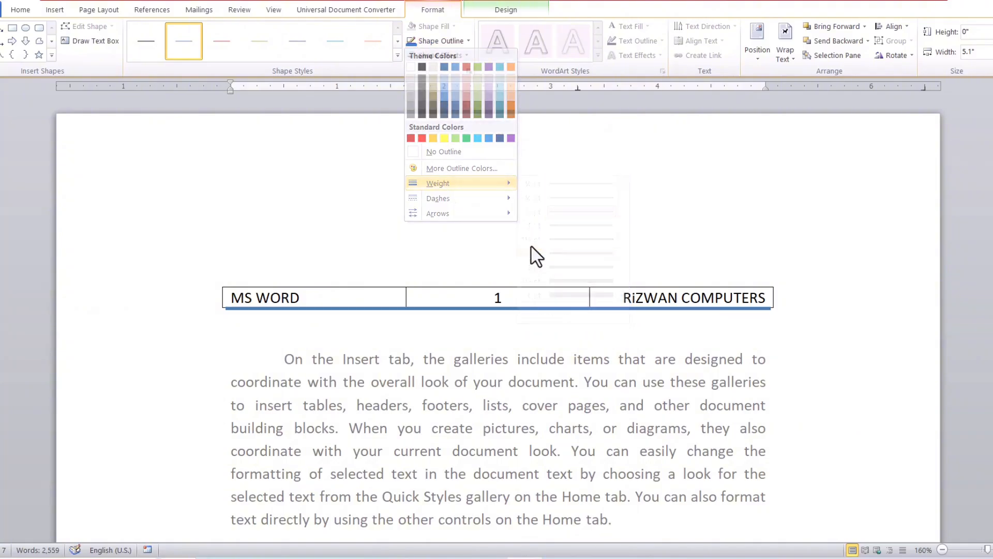
pyautogui.click(421, 67)
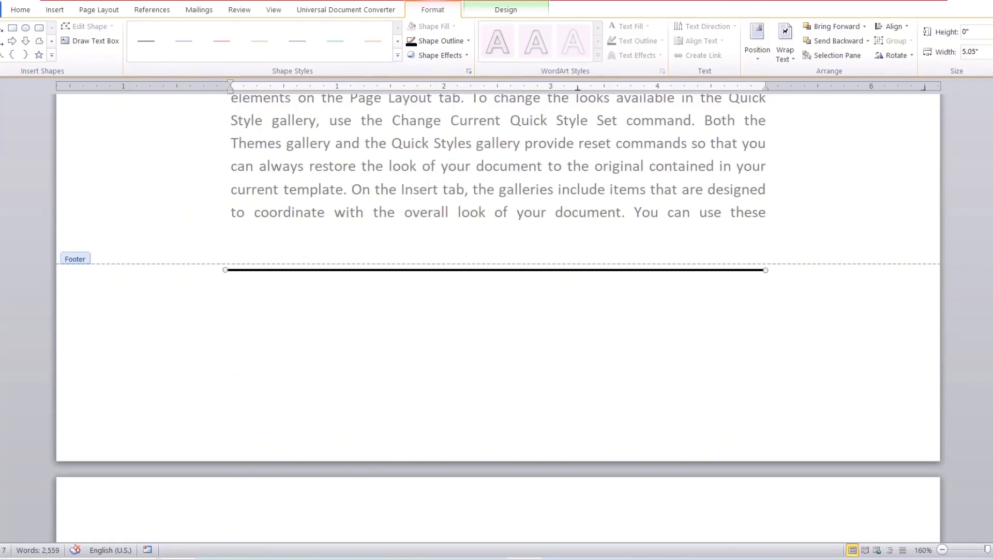
pyautogui.moveTo(992, 191); pyautogui.dragTo(992, 145)
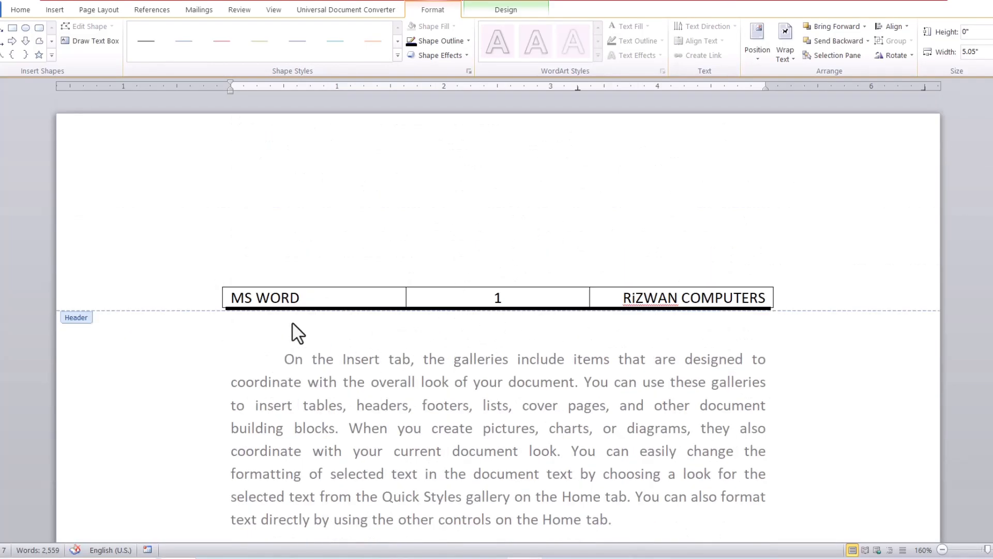
# Remove all borders from the header table and return to editing the document body
pyautogui.click(347, 299)
pyautogui.click(348, 299)
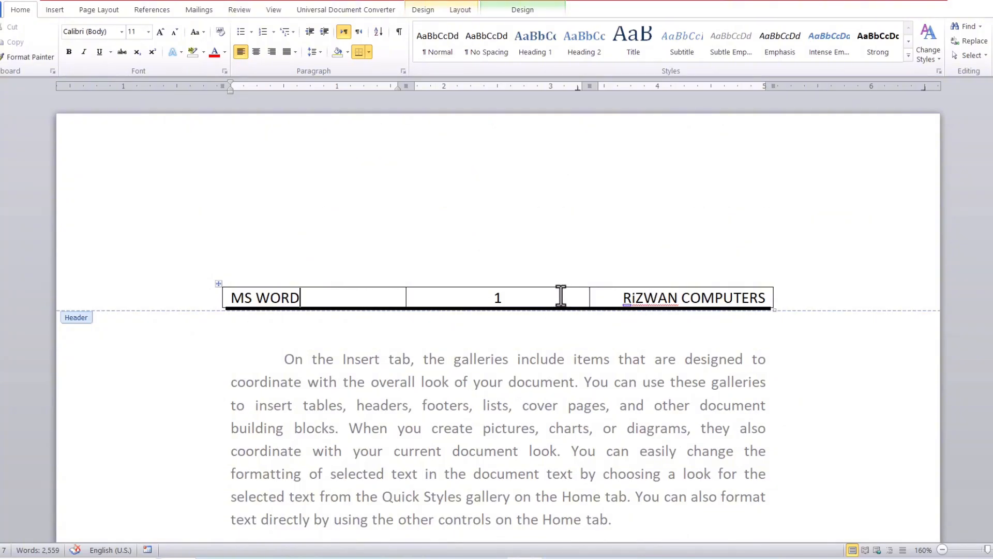
pyautogui.click(220, 286)
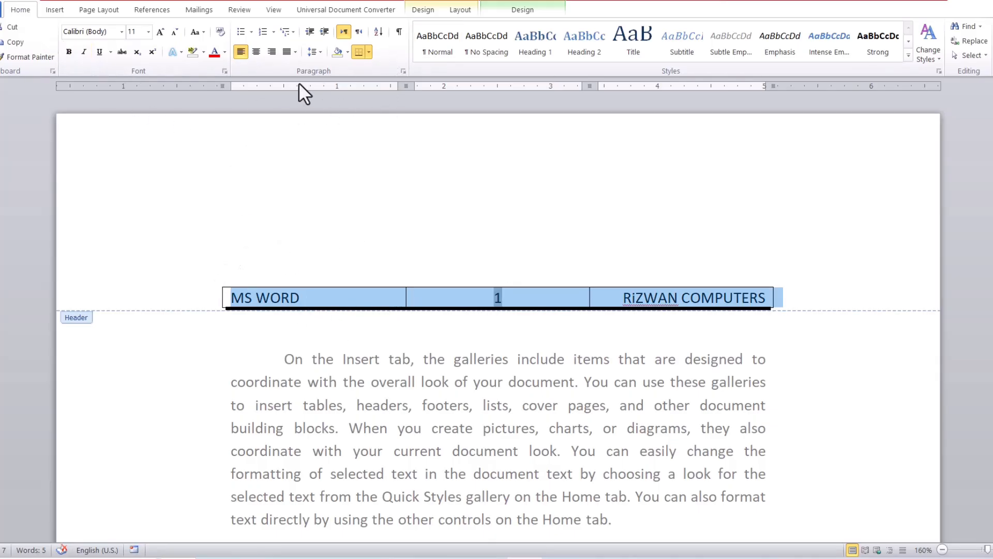
pyautogui.click(370, 53)
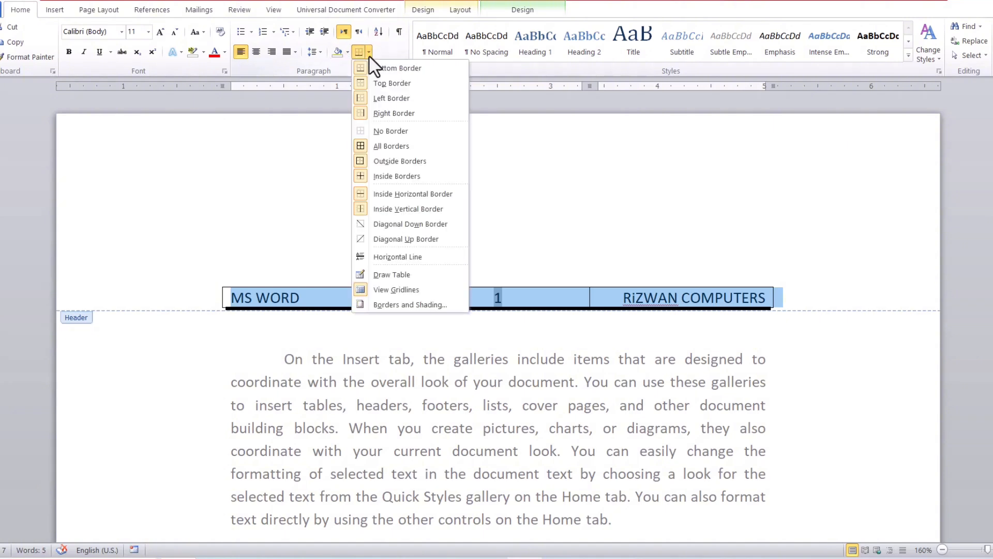
pyautogui.click(409, 136)
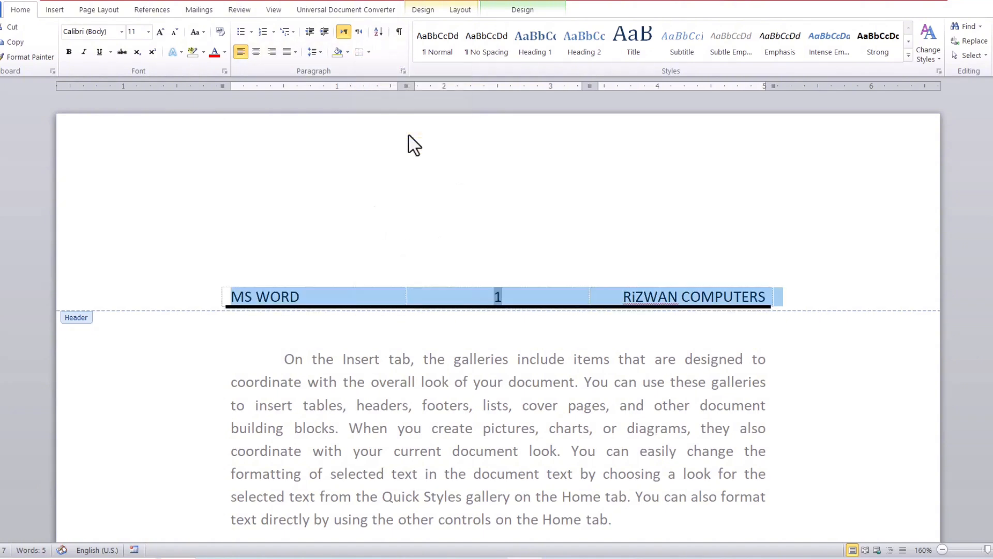
pyautogui.doubleClick(484, 361)
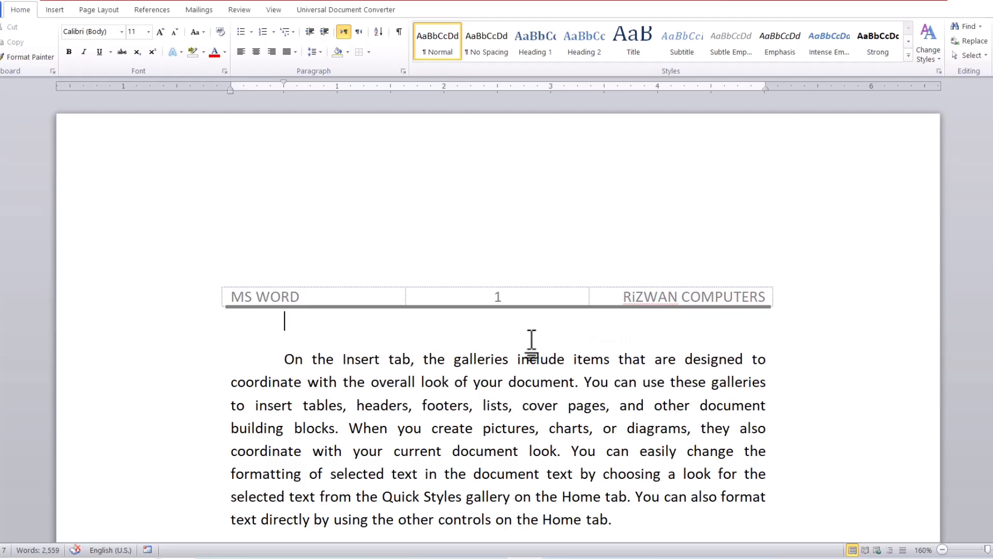
# Add a centred MS WORD title line above the first body paragraph
pyautogui.press('Return')
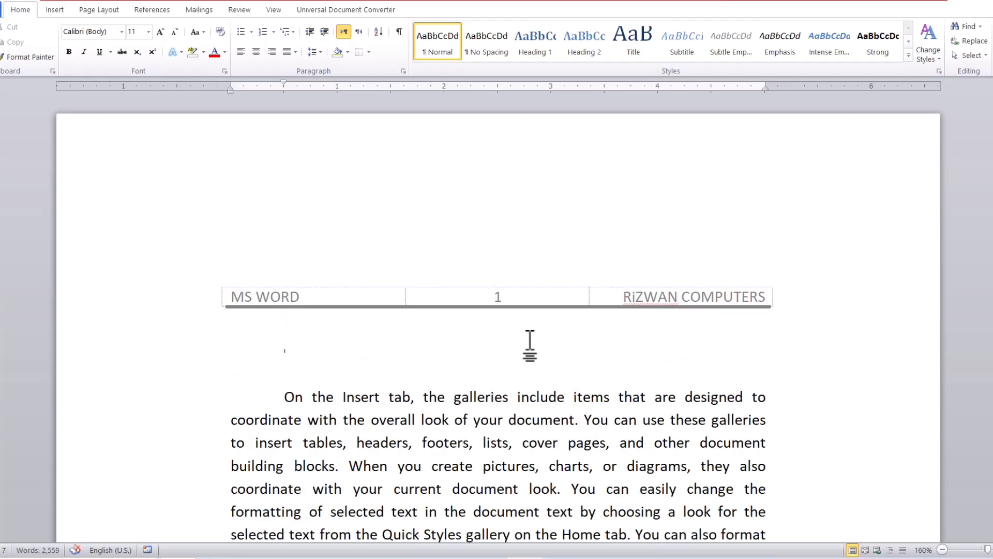
pyautogui.write('MS WORD')
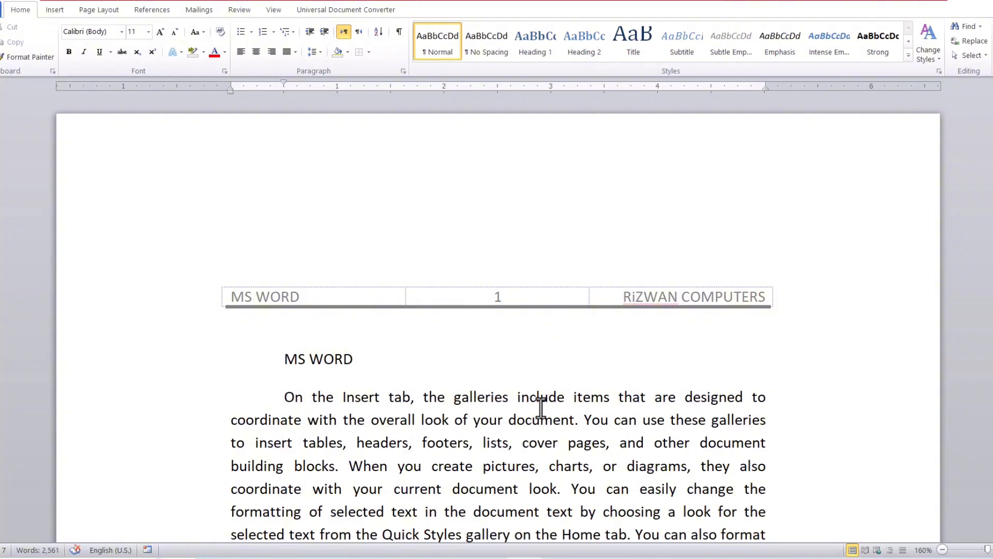
pyautogui.hotkey('ctrl', 'e')
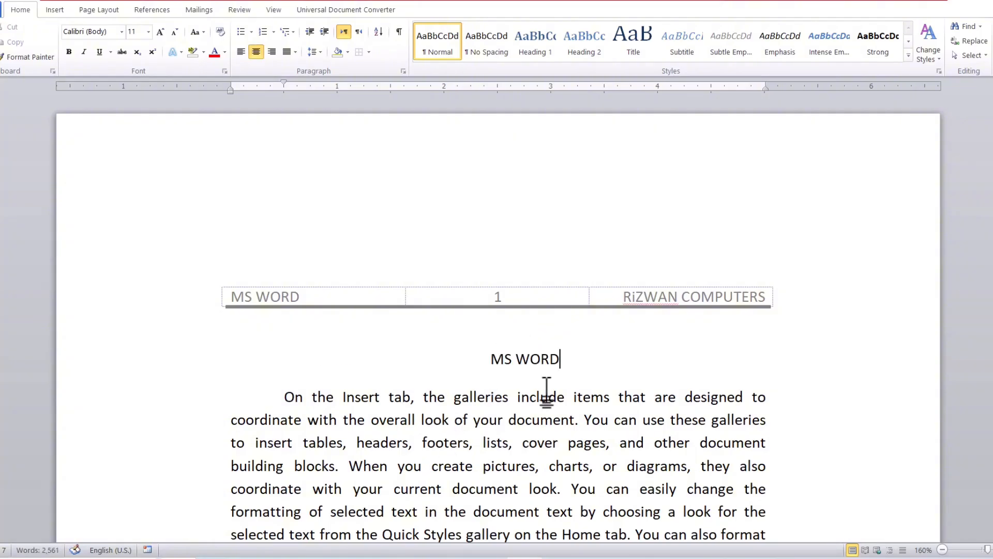
# Format the MS WORD title above the first paragraph as 20 pt, bold and red
pyautogui.moveTo(566, 361); pyautogui.dragTo(496, 365)
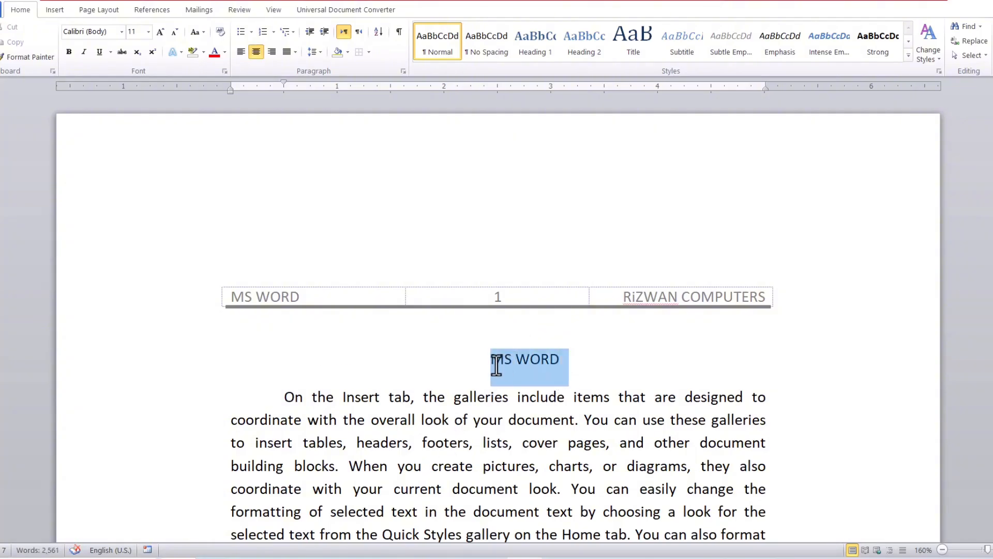
pyautogui.click(160, 33)
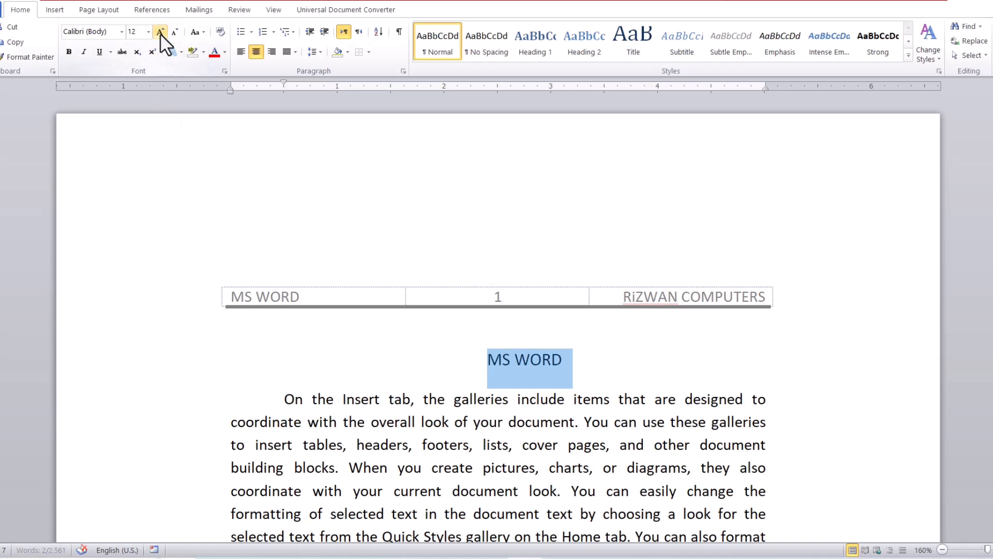
pyautogui.click(160, 32)
pyautogui.click(160, 33)
pyautogui.click(160, 33)
pyautogui.click(160, 33)
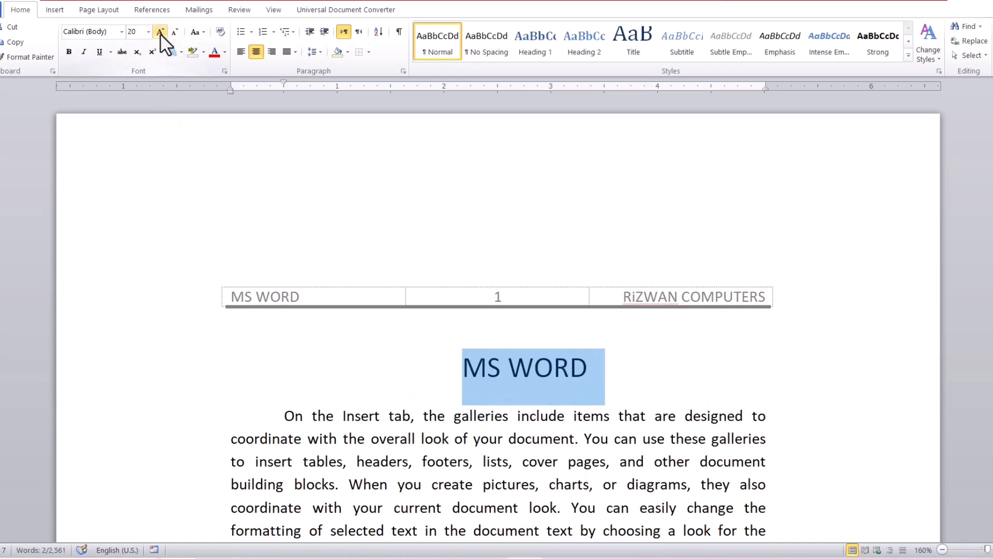
pyautogui.click(63, 51)
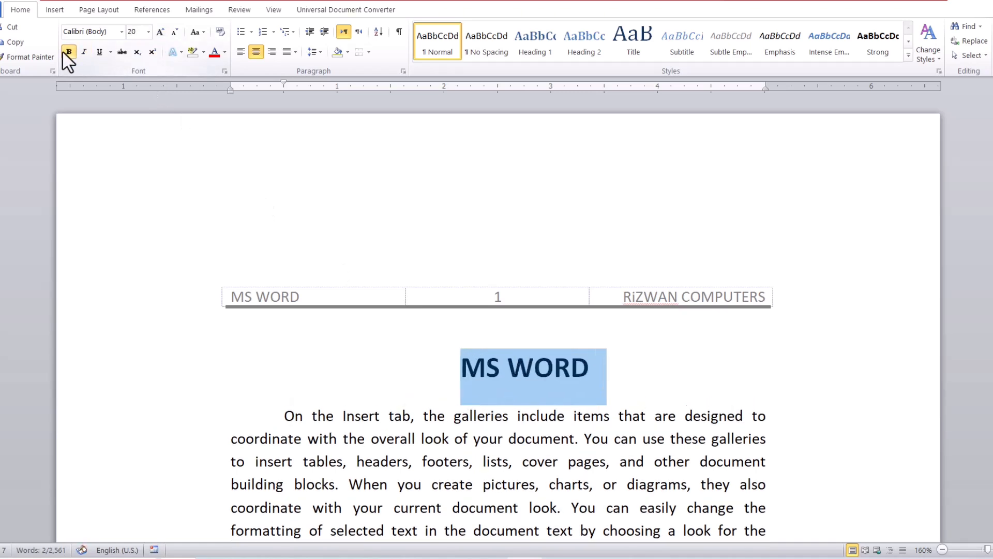
pyautogui.click(216, 50)
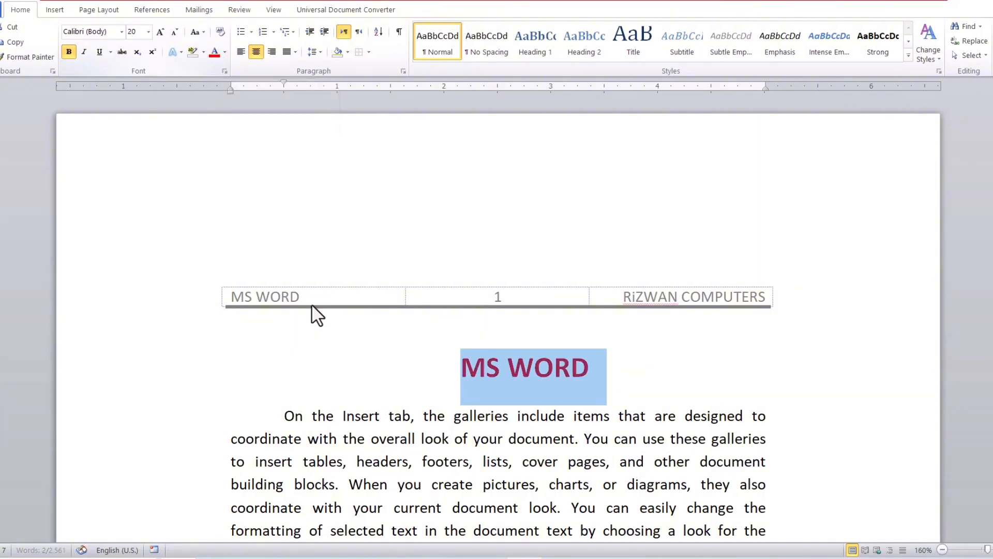
pyautogui.click(395, 415)
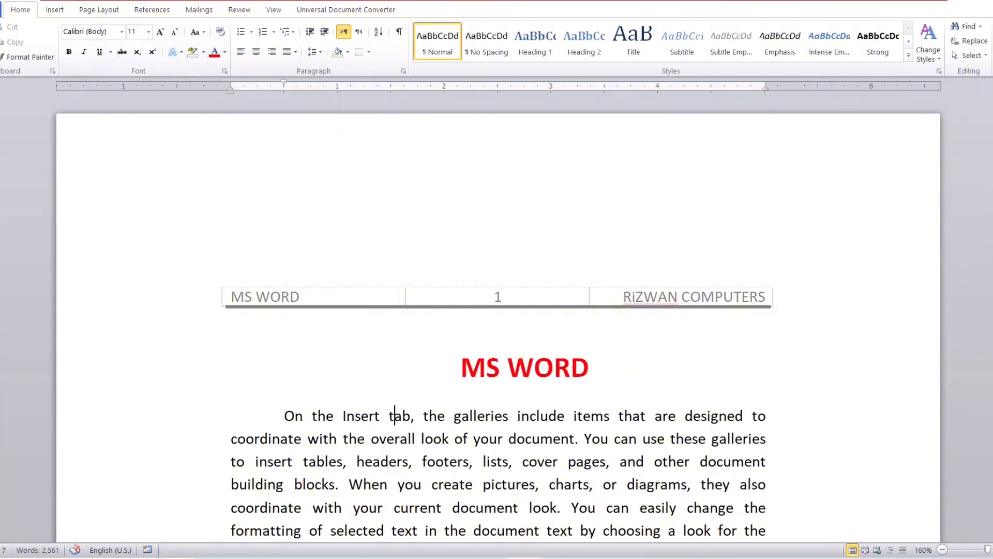
# Save the document to the Desktop as a Word Document named MS WORD23
pyautogui.moveTo(992, 118); pyautogui.dragTo(992, 118)
pyautogui.click(1, 9)
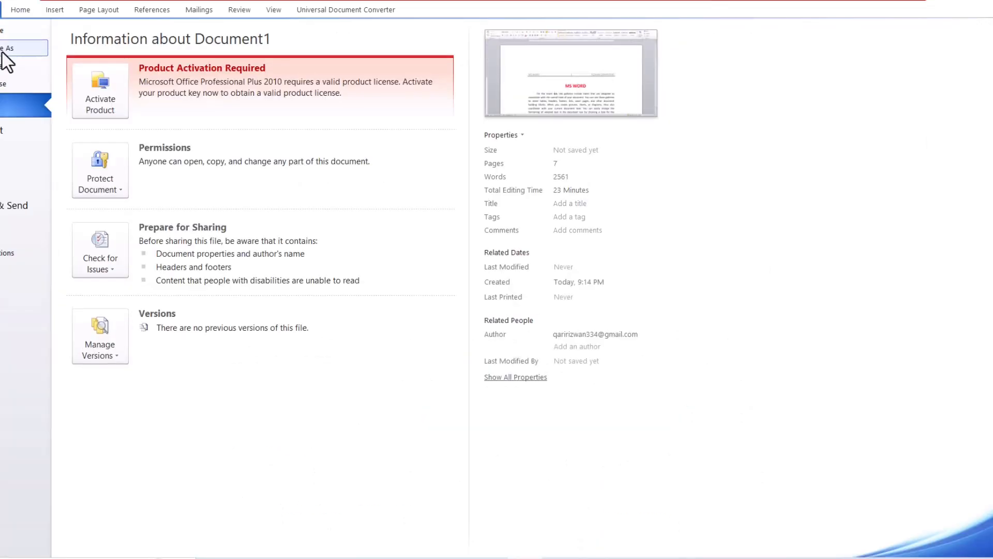
pyautogui.press('Escape')
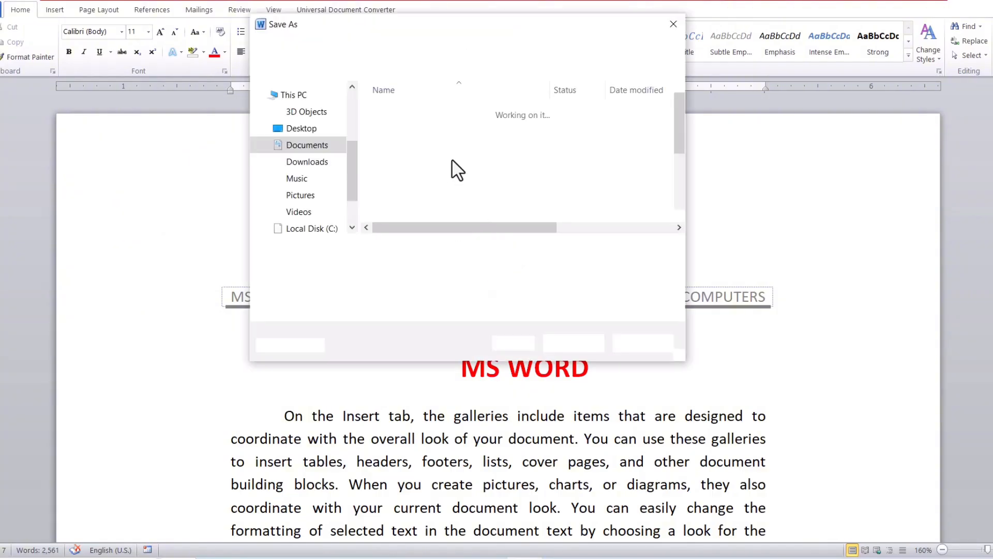
pyautogui.click(301, 129)
pyautogui.click(405, 248)
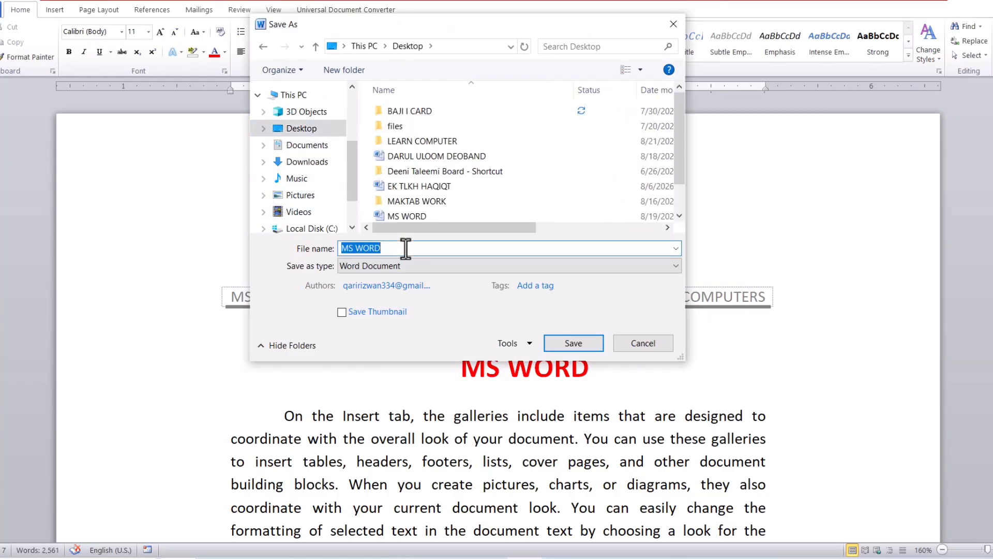
pyautogui.click(425, 253)
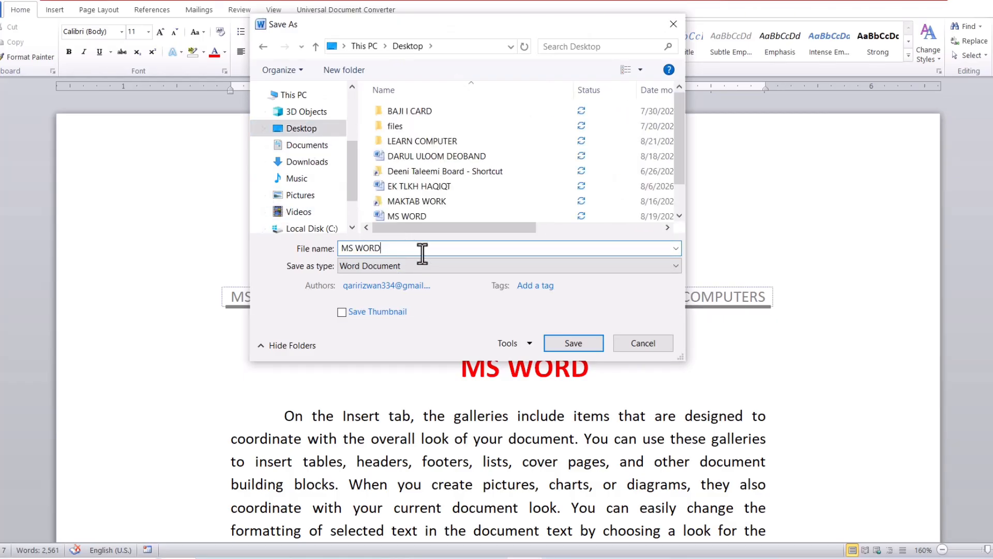
pyautogui.write('2')
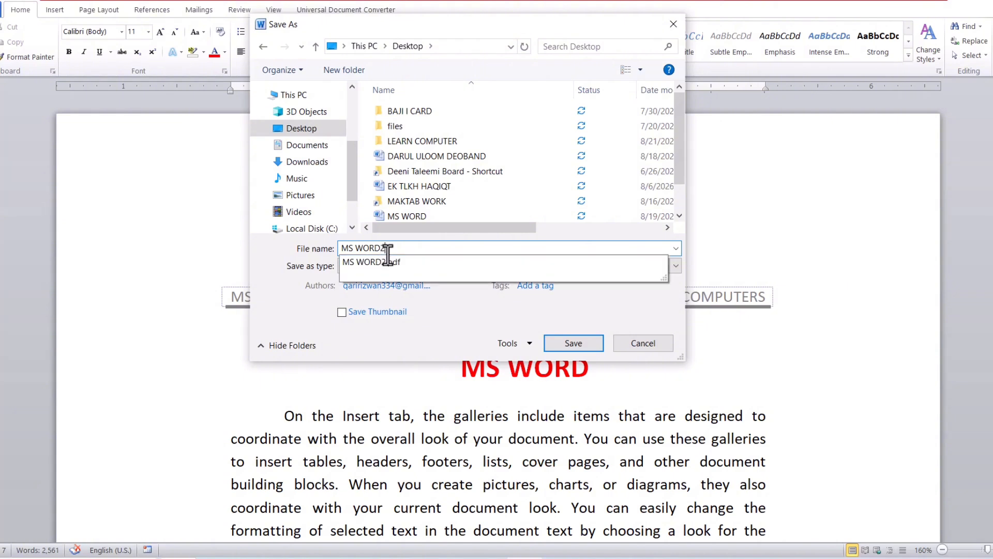
pyautogui.write('3')
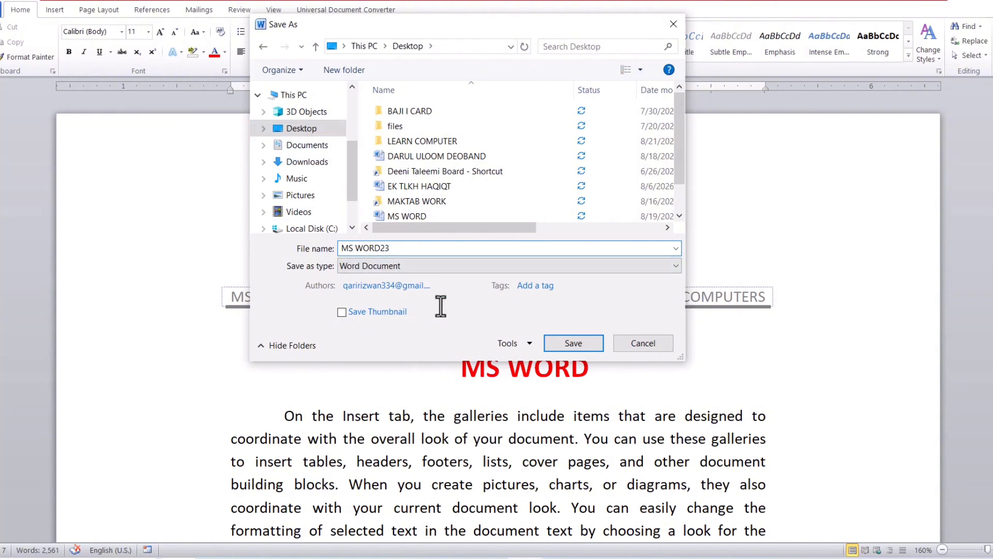
pyautogui.click(575, 346)
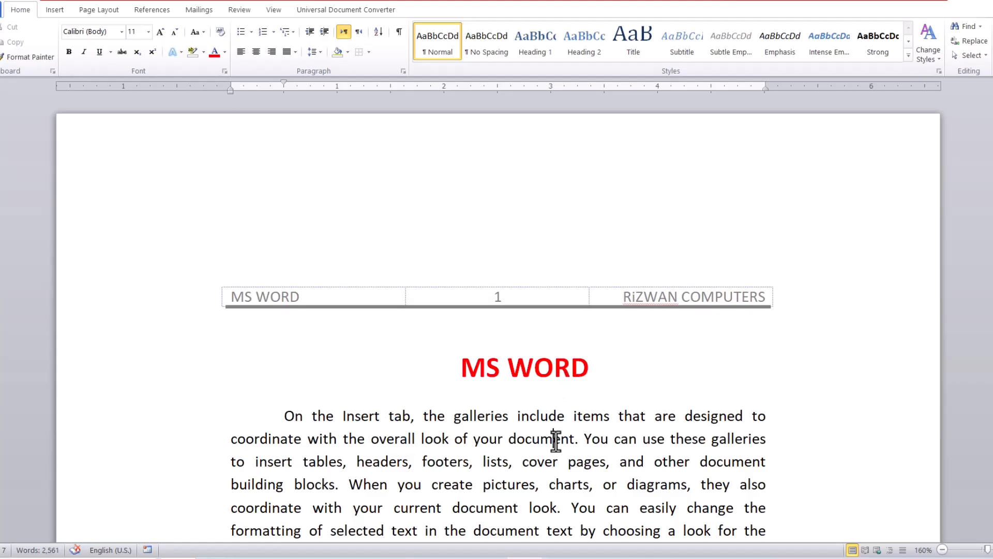
# Examine the first page of the desktop's MS WORD2 PDF at full-page size, close it and return to the Word document
pyautogui.click(953, 4)
pyautogui.click(284, 101)
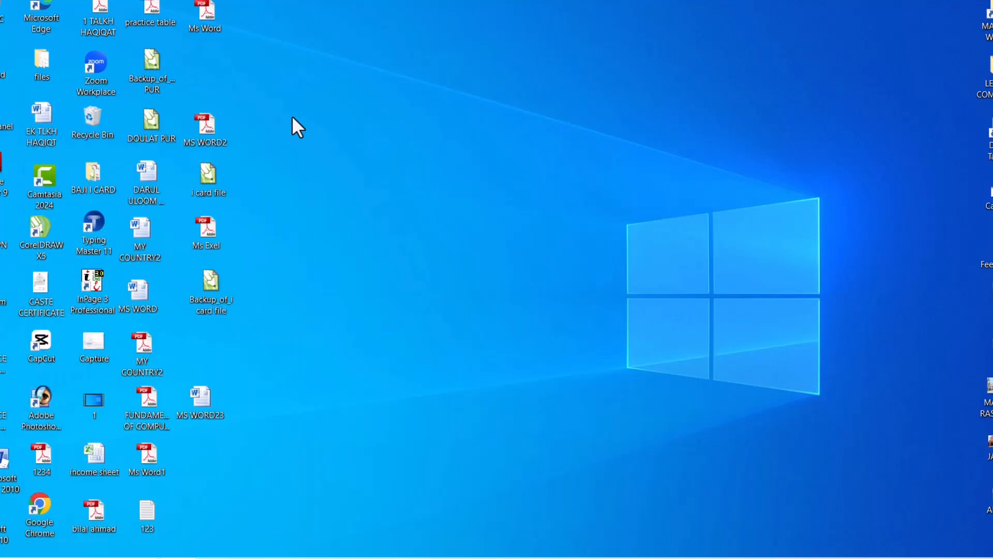
pyautogui.doubleClick(214, 134)
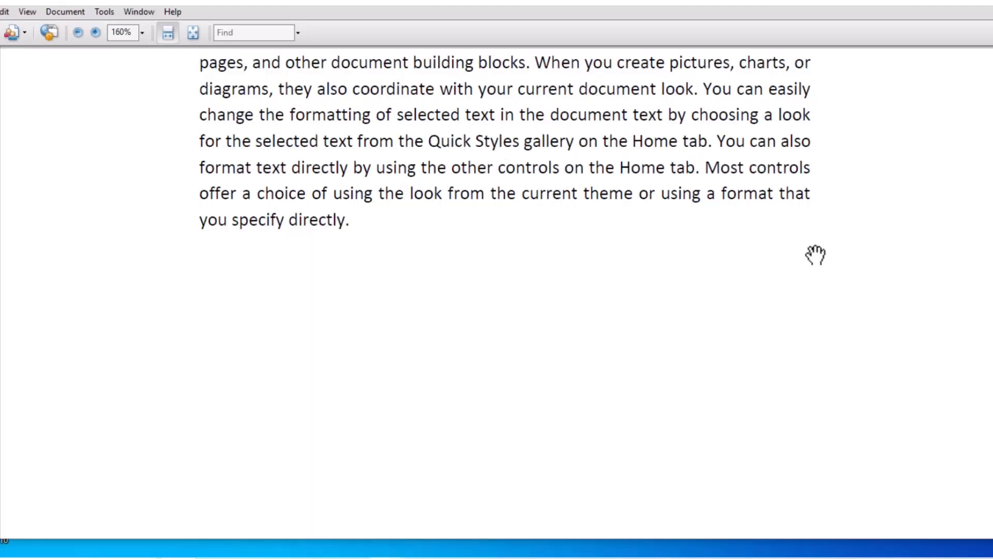
pyautogui.moveTo(992, 269); pyautogui.dragTo(988, 67)
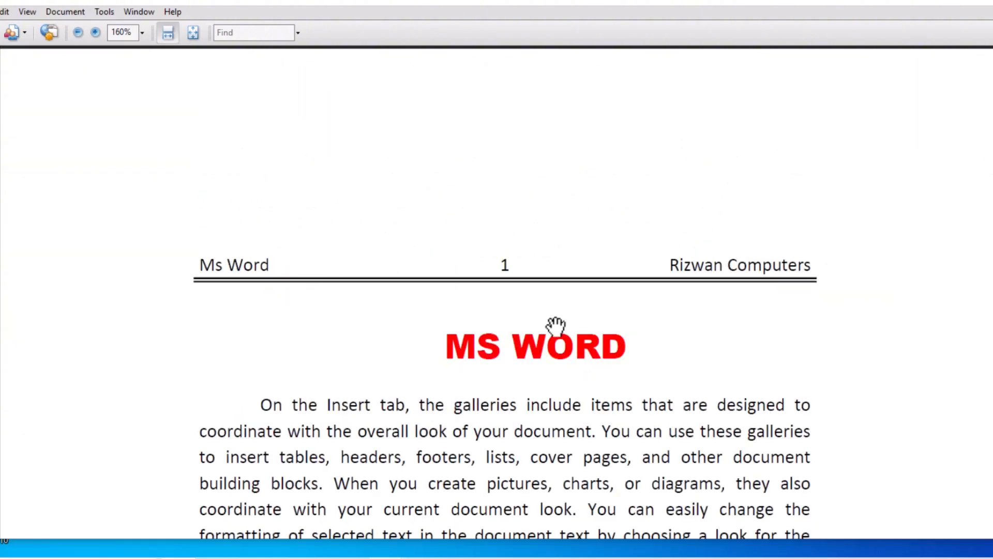
pyautogui.click(202, 39)
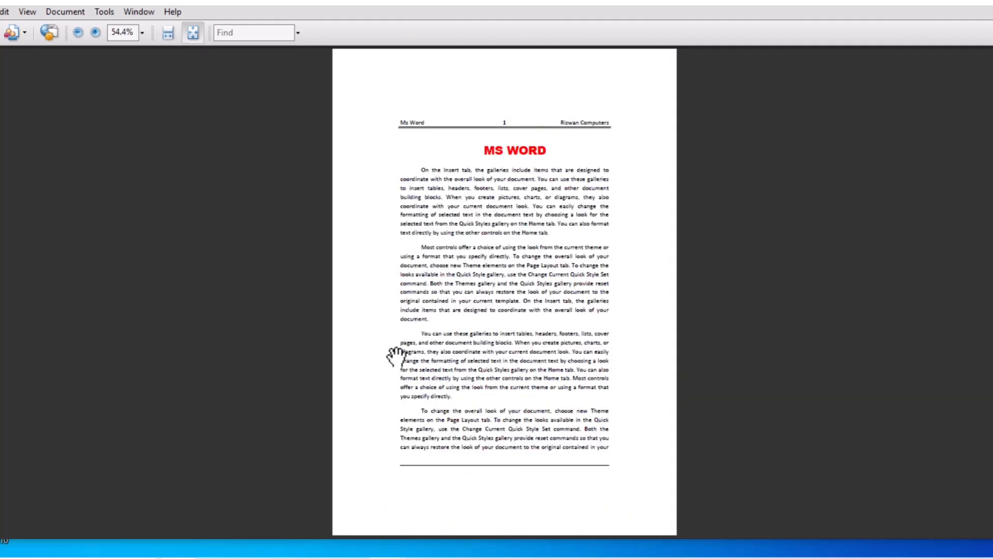
pyautogui.click(951, 6)
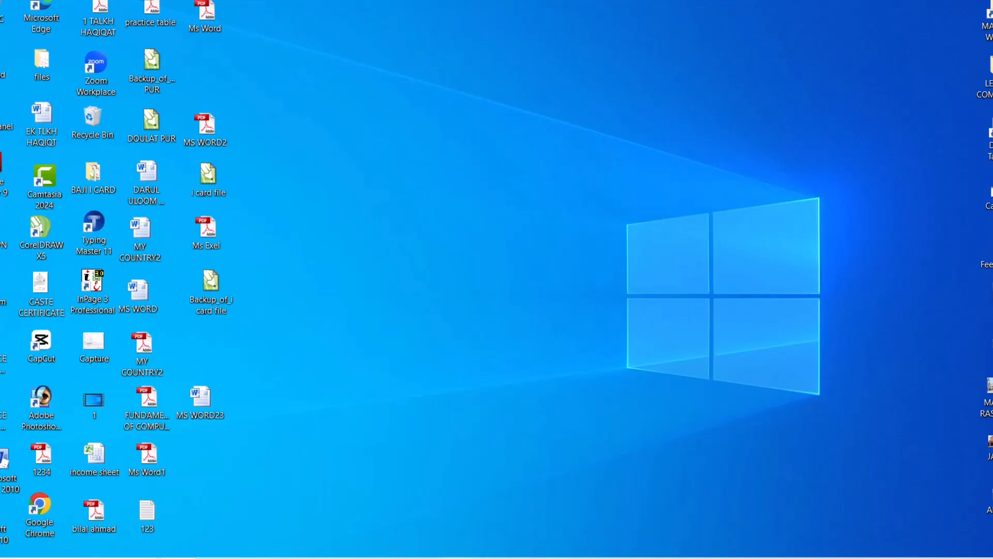
pyautogui.click(491, 557)
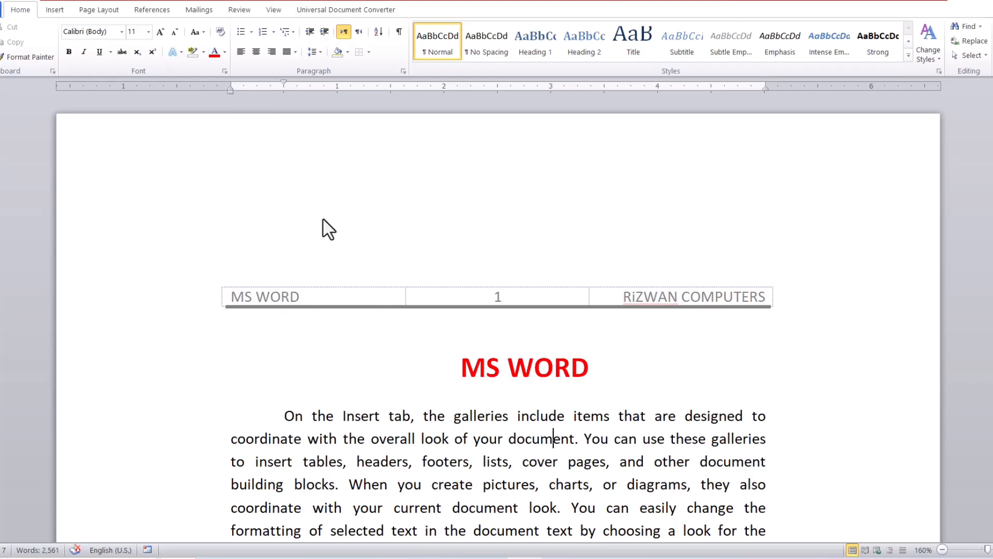